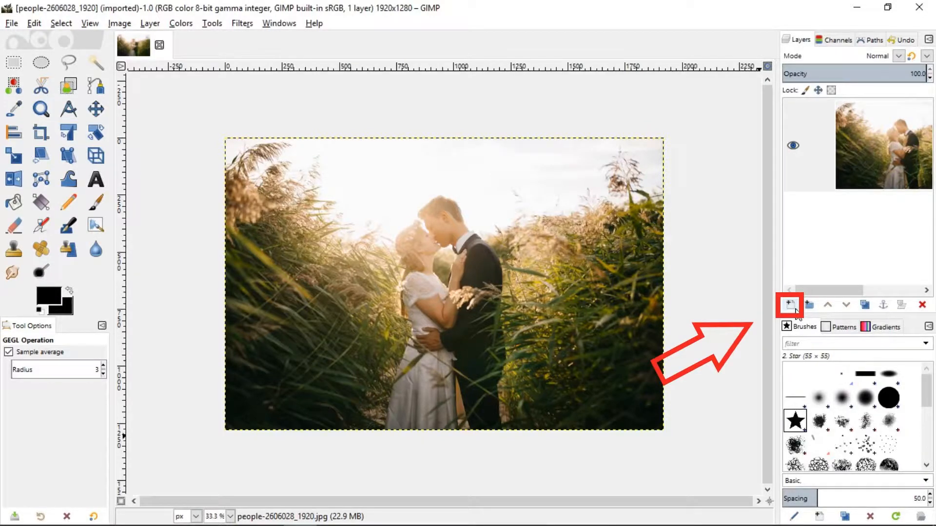
Create a new layer named "vignette" filled with transparency above the photo.
{"action": "left_click", "coordinate": [790, 306]}
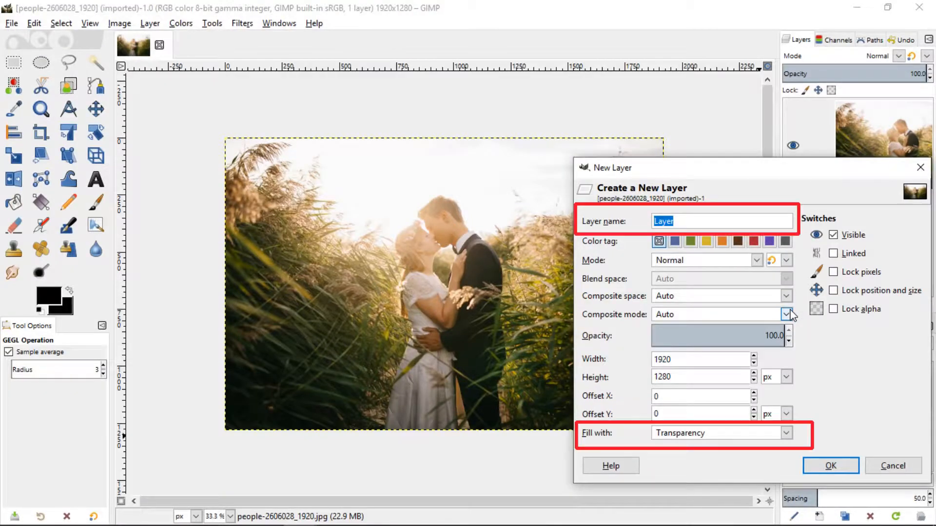
{"action": "type", "text": "vignette"}
{"action": "left_click", "coordinate": [832, 467]}
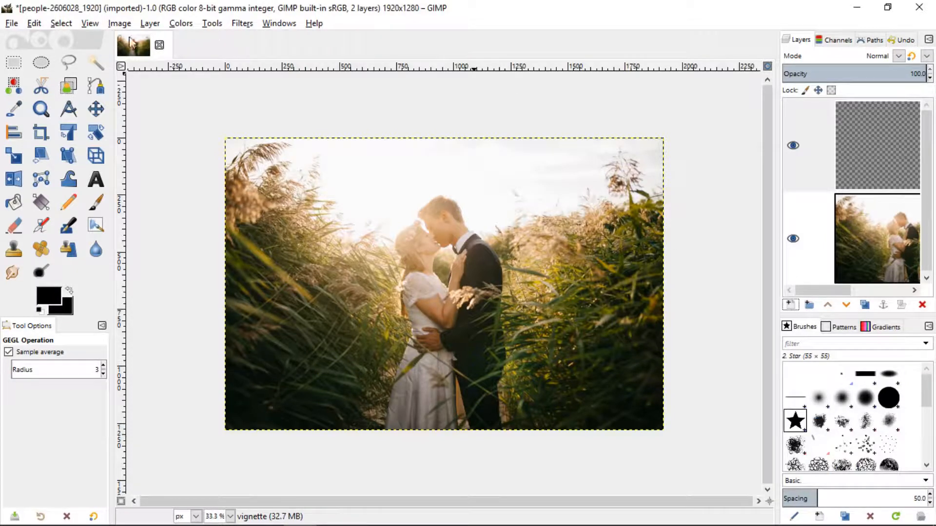
Start the Vignette filter on the new layer and set the vignette shape to Square.
{"action": "left_click", "coordinate": [242, 24]}
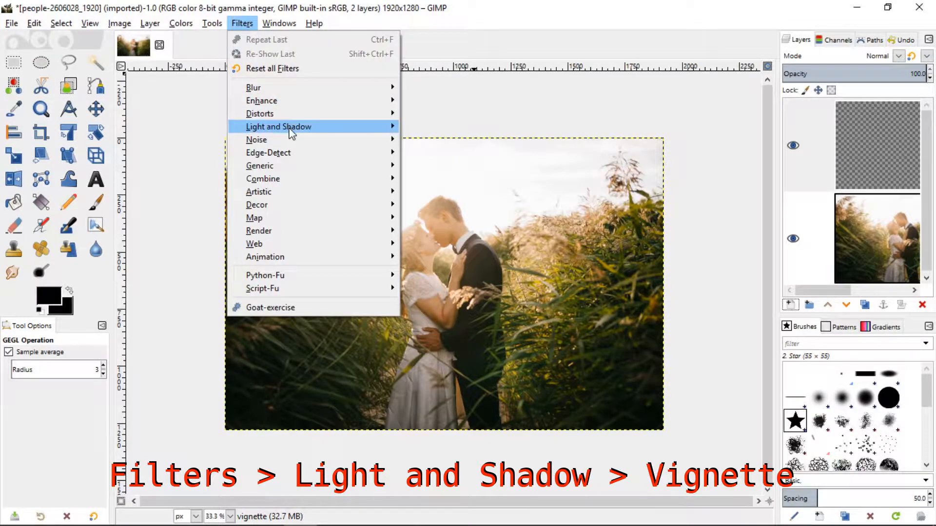
{"action": "mouse_move", "coordinate": [291, 130]}
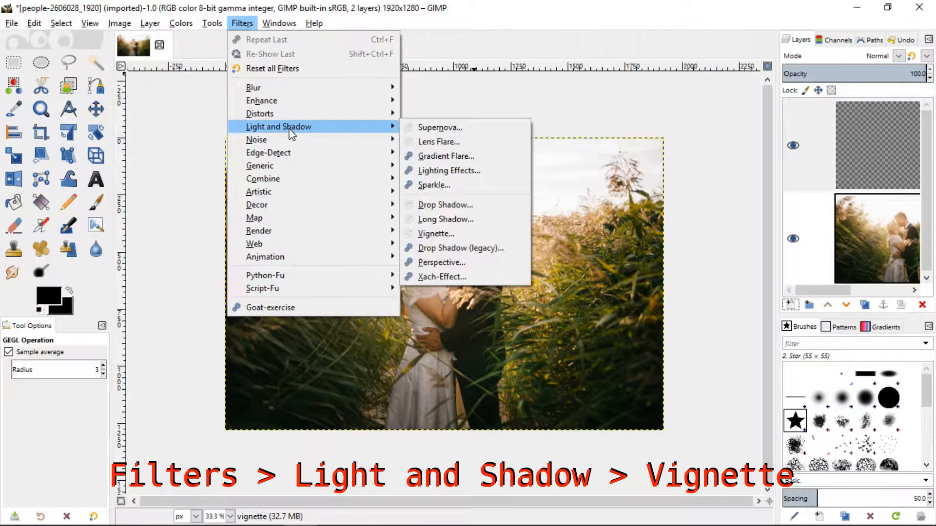
{"action": "left_click", "coordinate": [485, 229]}
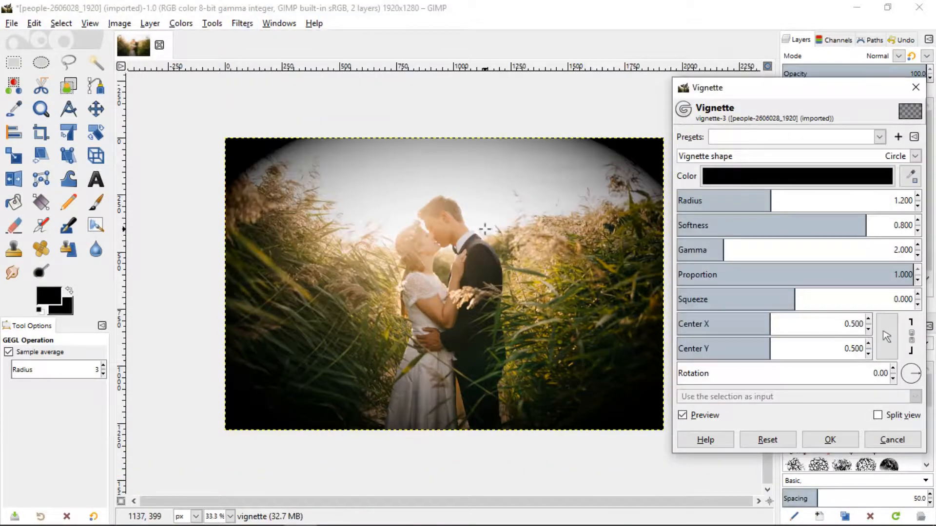
{"action": "left_click", "coordinate": [904, 158]}
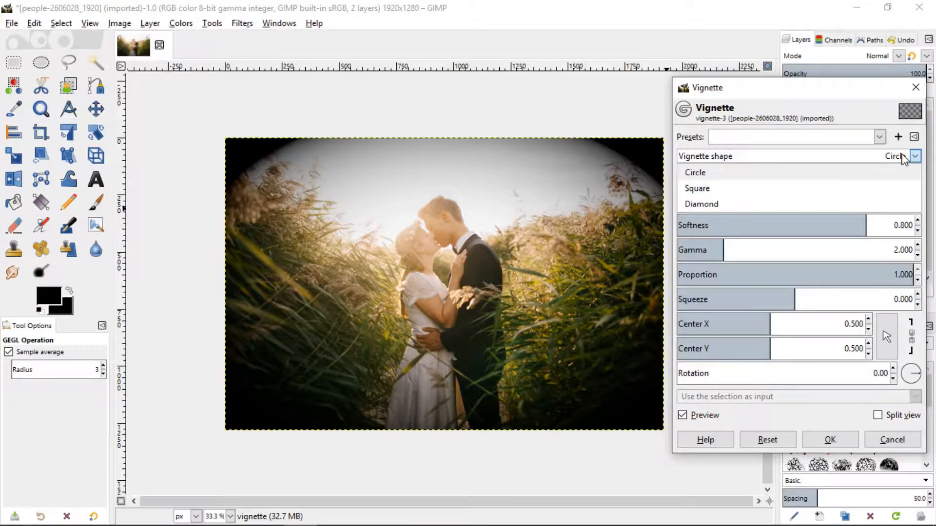
{"action": "left_click", "coordinate": [897, 187]}
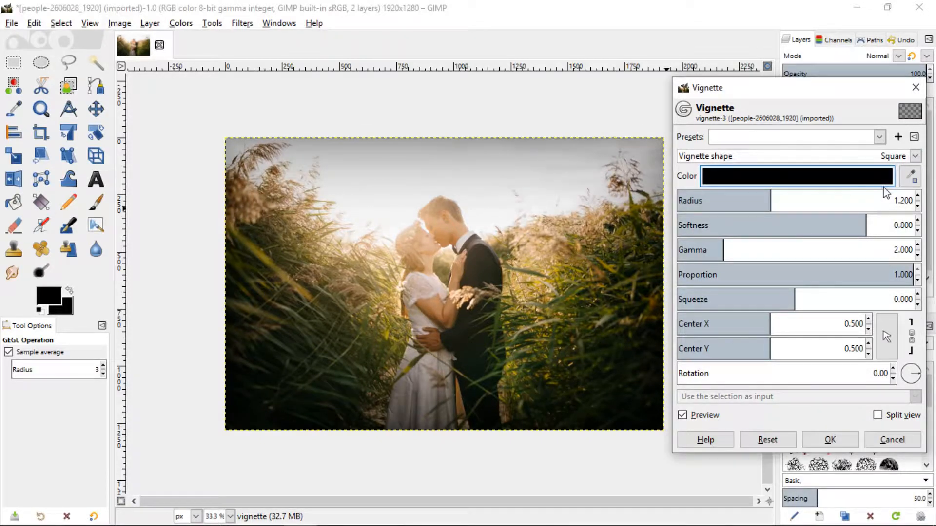
Change the vignette color to a magenta, about b8209f.
{"action": "left_click", "coordinate": [883, 181]}
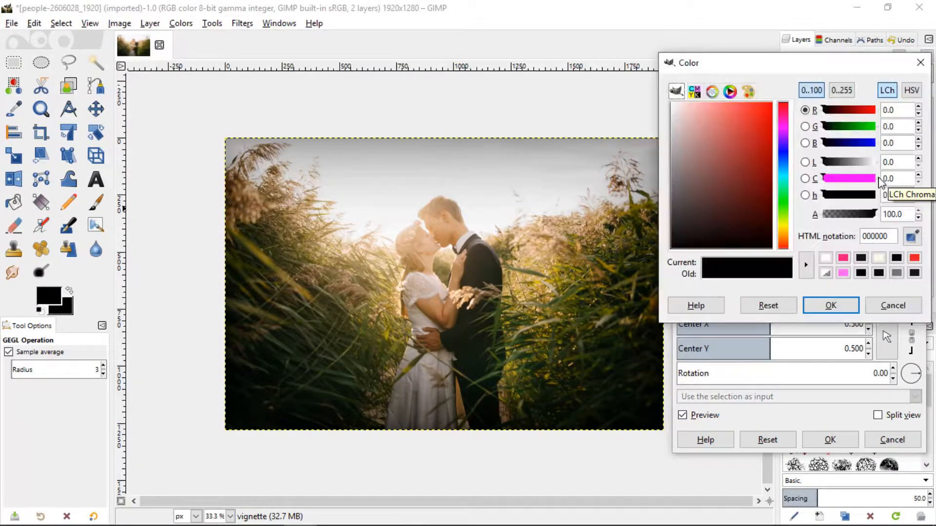
{"action": "left_click", "coordinate": [784, 124]}
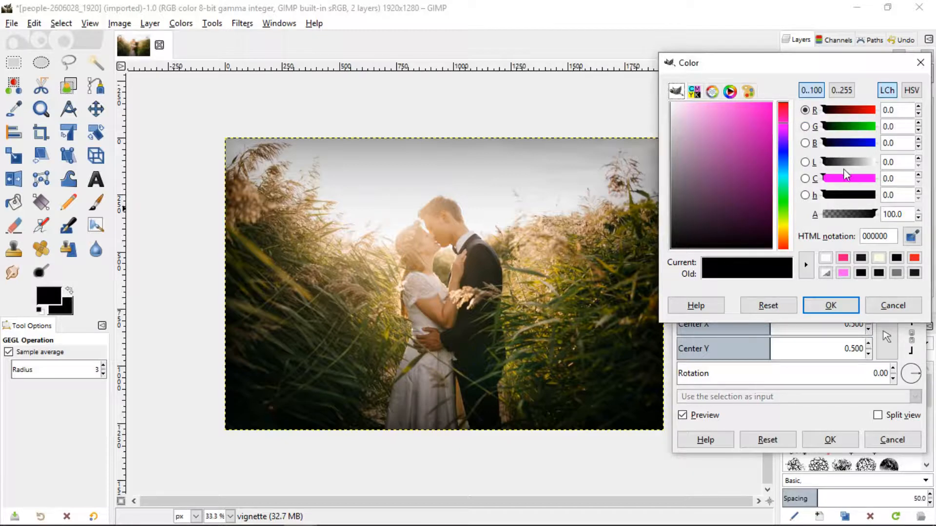
{"action": "left_click", "coordinate": [755, 143]}
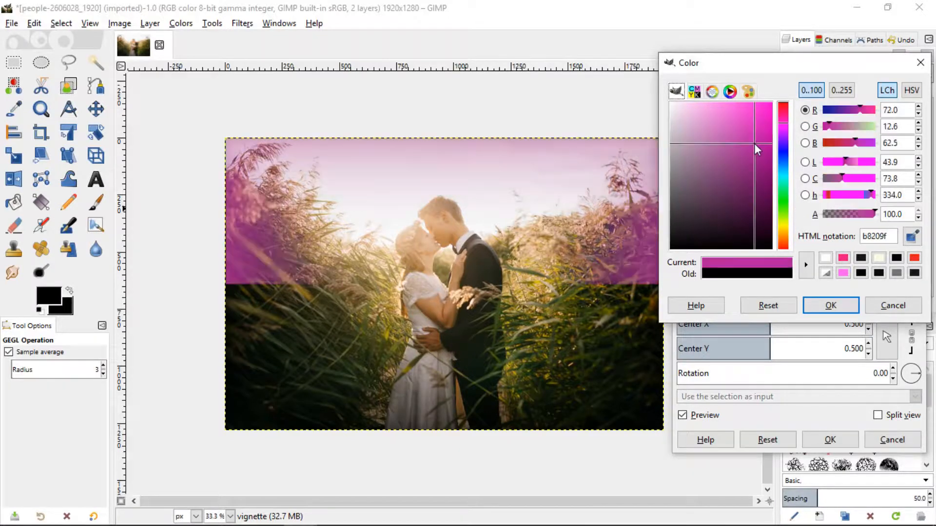
{"action": "left_click", "coordinate": [832, 308]}
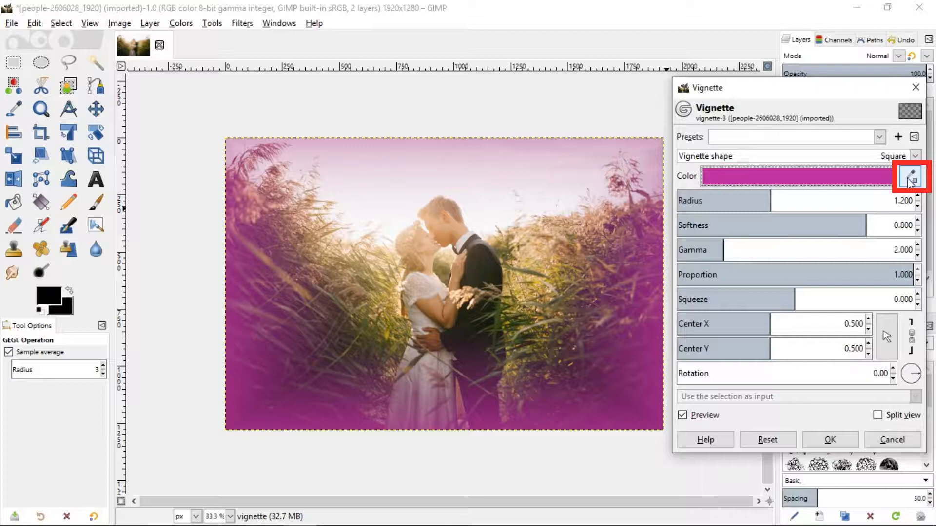
Reduce the vignette radius to about 0.633.
{"action": "left_click", "coordinate": [771, 203]}
{"action": "left_click_drag", "start_coordinate": [770, 202], "coordinate": [568, 194]}
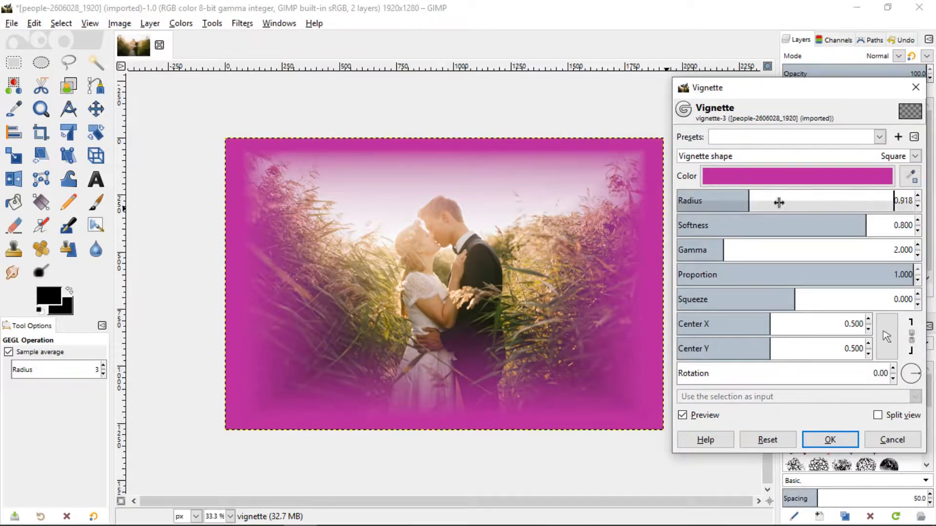
{"action": "left_click", "coordinate": [749, 200]}
{"action": "left_click_drag", "start_coordinate": [749, 200], "coordinate": [726, 201]}
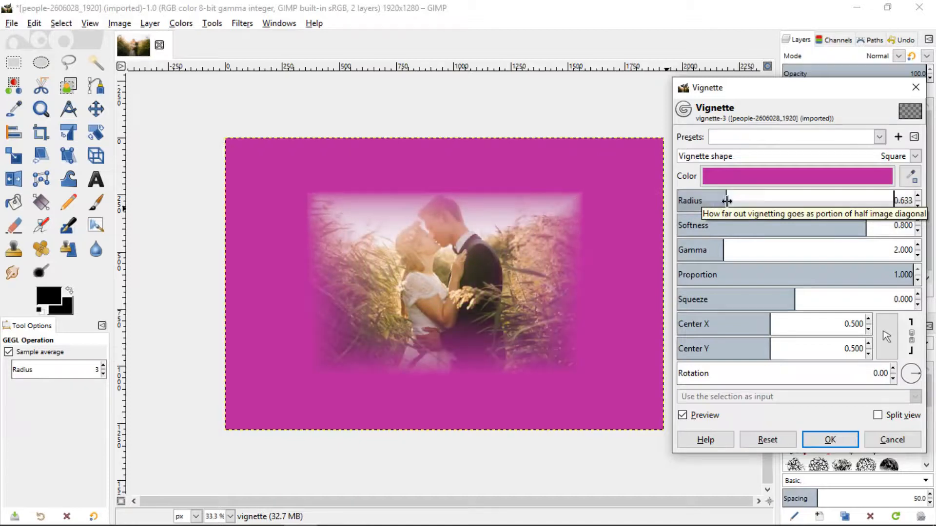
Try the Circle vignette shape, switch to Diamond, and set the radius to about 0.858.
{"action": "left_click", "coordinate": [914, 156]}
{"action": "left_click", "coordinate": [905, 172]}
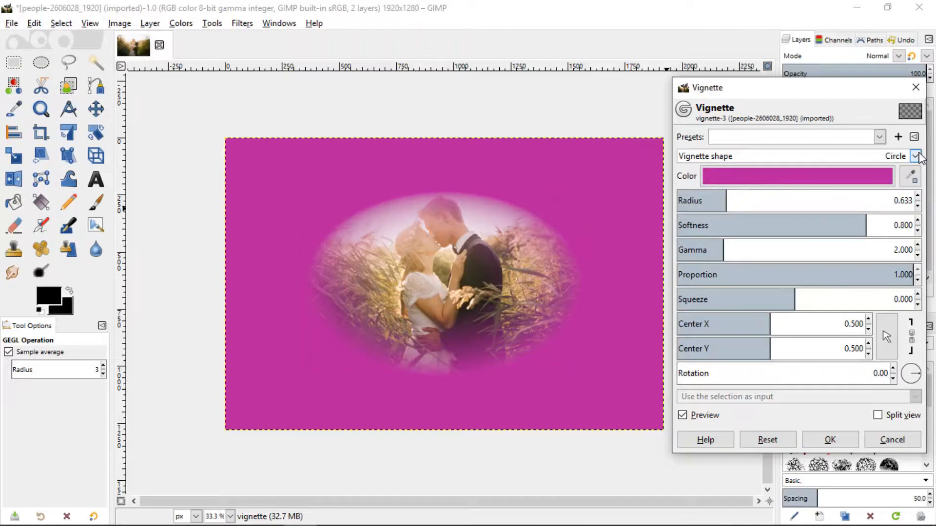
{"action": "left_click", "coordinate": [915, 156]}
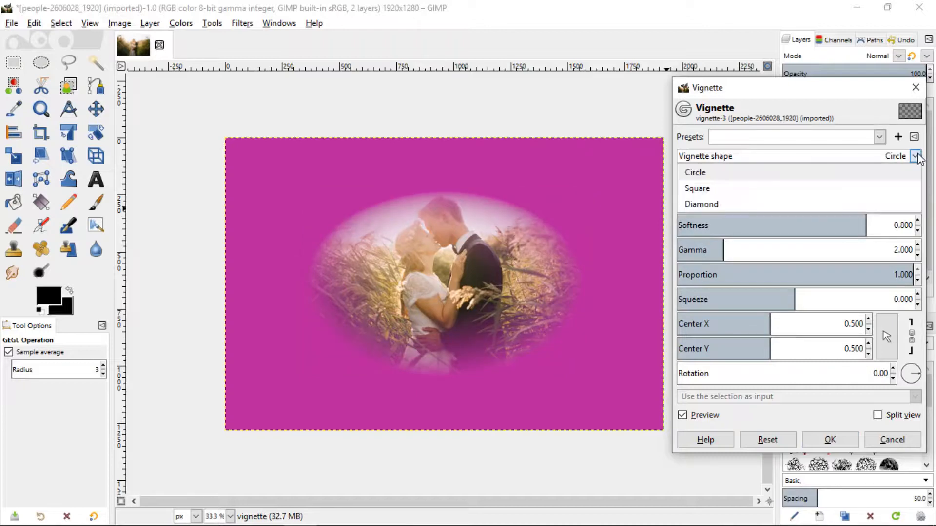
{"action": "left_click", "coordinate": [895, 205]}
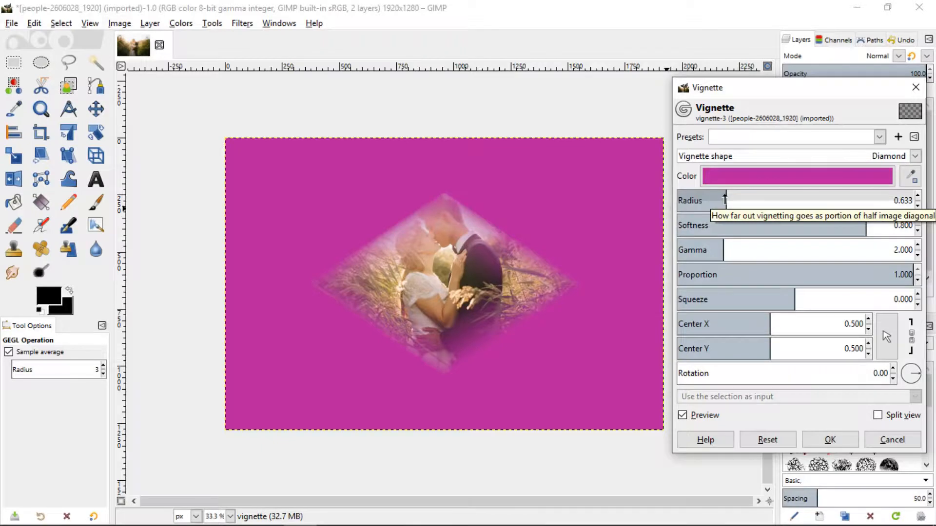
{"action": "left_click_drag", "start_coordinate": [725, 199], "coordinate": [744, 199]}
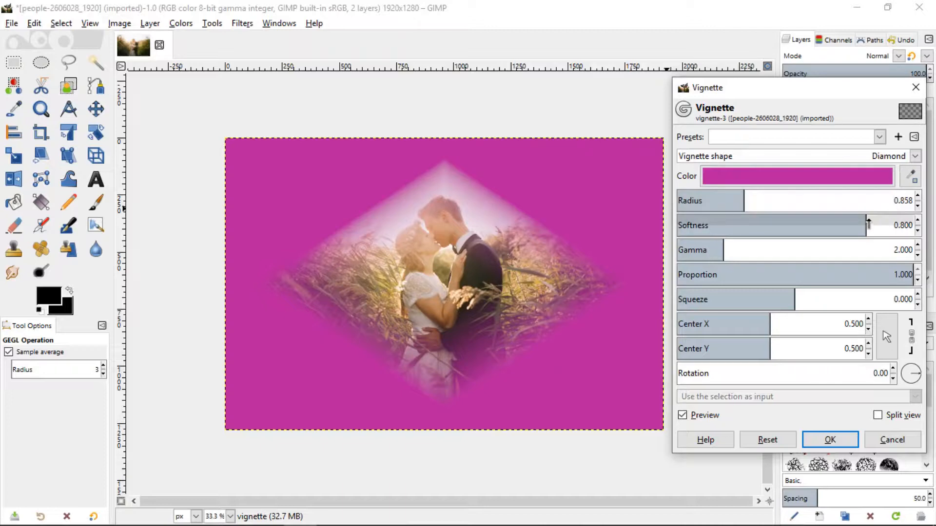
Set the vignette's softness to about 0.479 and its gamma to about 5.751.
{"action": "left_click_drag", "start_coordinate": [868, 224], "coordinate": [731, 226]}
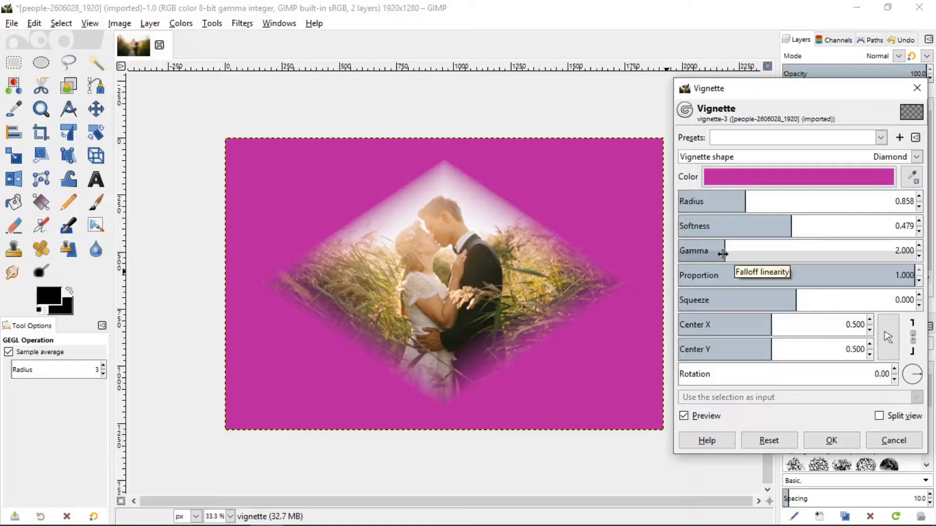
{"action": "left_click_drag", "start_coordinate": [722, 254], "coordinate": [914, 255]}
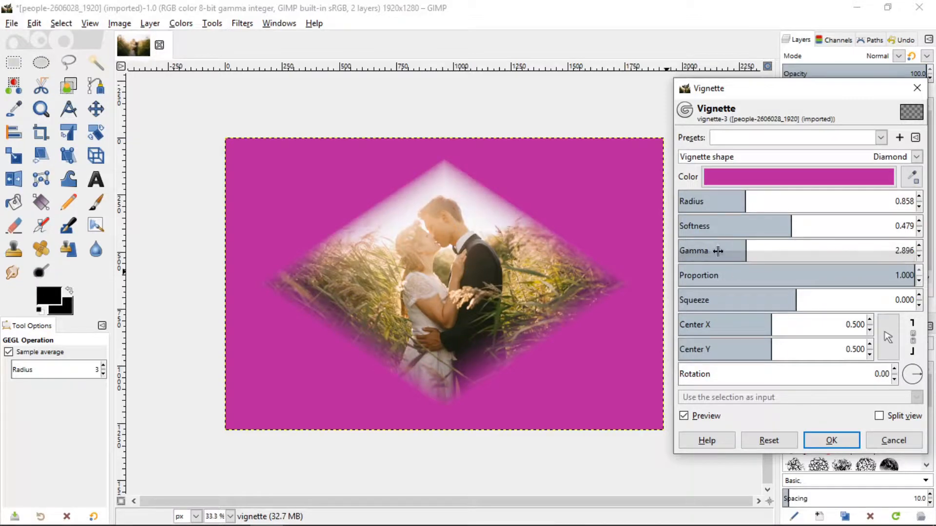
{"action": "left_click", "coordinate": [813, 251]}
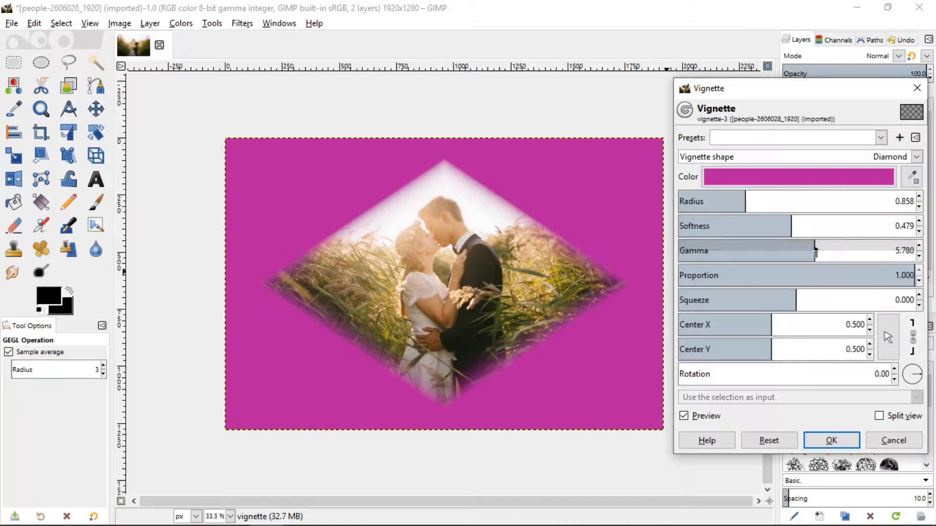
{"action": "mouse_move", "coordinate": [816, 251]}
{"action": "left_mouse_down"}
{"action": "mouse_move", "coordinate": [901, 250]}
{"action": "mouse_move", "coordinate": [791, 276]}
{"action": "mouse_move", "coordinate": [685, 278]}
{"action": "mouse_move", "coordinate": [813, 266]}
{"action": "left_mouse_up"}
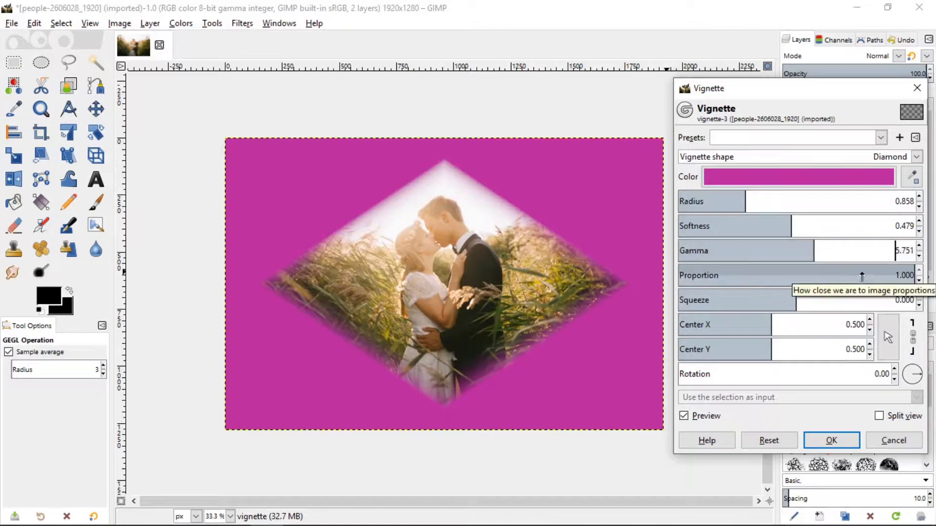
Try out the vignette's proportion, returning it to 1.000, and set the squeeze to about -0.075.
{"action": "left_click_drag", "start_coordinate": [857, 278], "coordinate": [909, 277]}
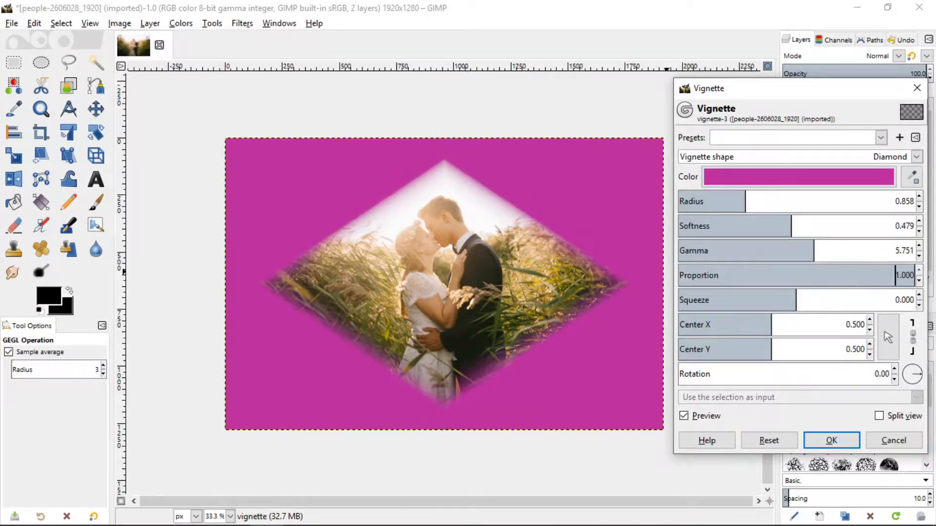
{"action": "left_click", "coordinate": [805, 301]}
{"action": "mouse_move", "coordinate": [805, 301]}
{"action": "left_mouse_down"}
{"action": "mouse_move", "coordinate": [921, 301]}
{"action": "mouse_move", "coordinate": [679, 301]}
{"action": "mouse_move", "coordinate": [828, 295]}
{"action": "mouse_move", "coordinate": [787, 296]}
{"action": "left_mouse_up"}
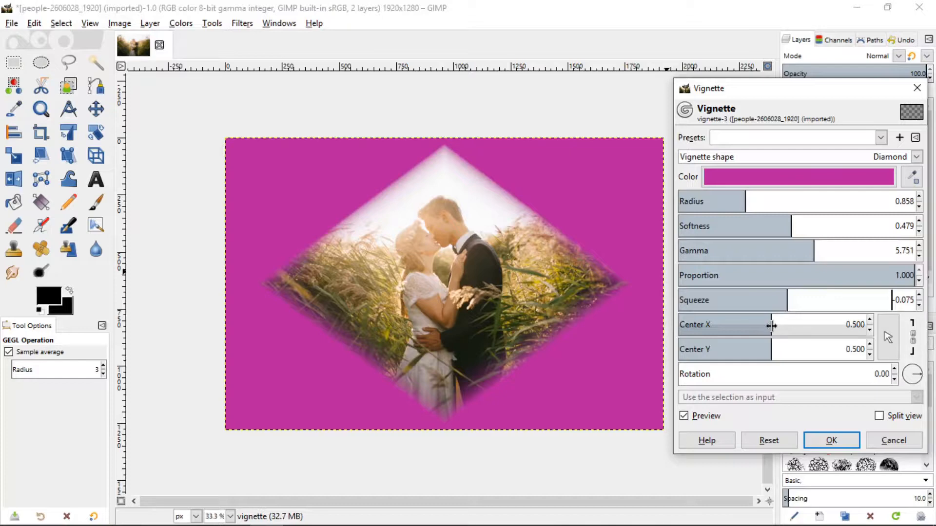
Shift the vignette center to about X 0.477 and Y 0.442.
{"action": "mouse_move", "coordinate": [771, 325]}
{"action": "left_mouse_down"}
{"action": "mouse_move", "coordinate": [827, 324]}
{"action": "mouse_move", "coordinate": [673, 327]}
{"action": "mouse_move", "coordinate": [781, 332]}
{"action": "left_mouse_up"}
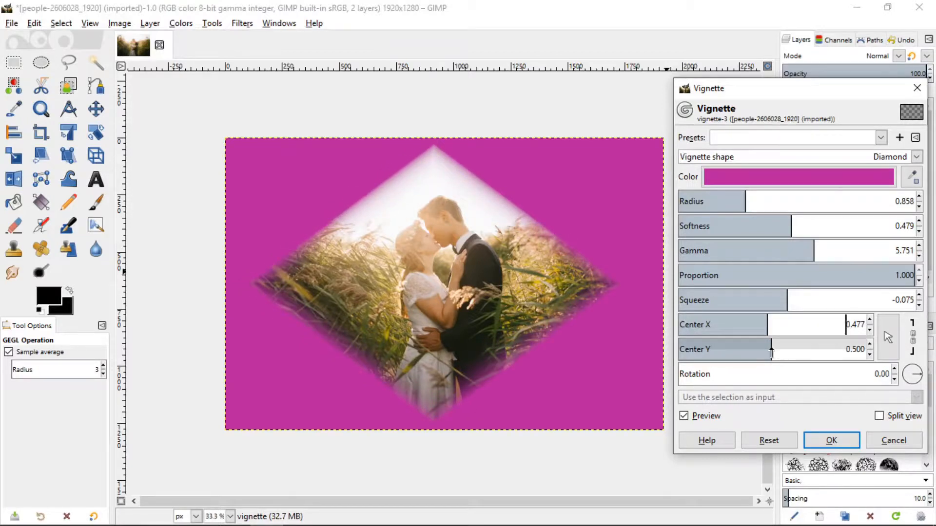
{"action": "mouse_move", "coordinate": [775, 349]}
{"action": "left_mouse_down"}
{"action": "mouse_move", "coordinate": [824, 348]}
{"action": "mouse_move", "coordinate": [761, 348]}
{"action": "left_mouse_up"}
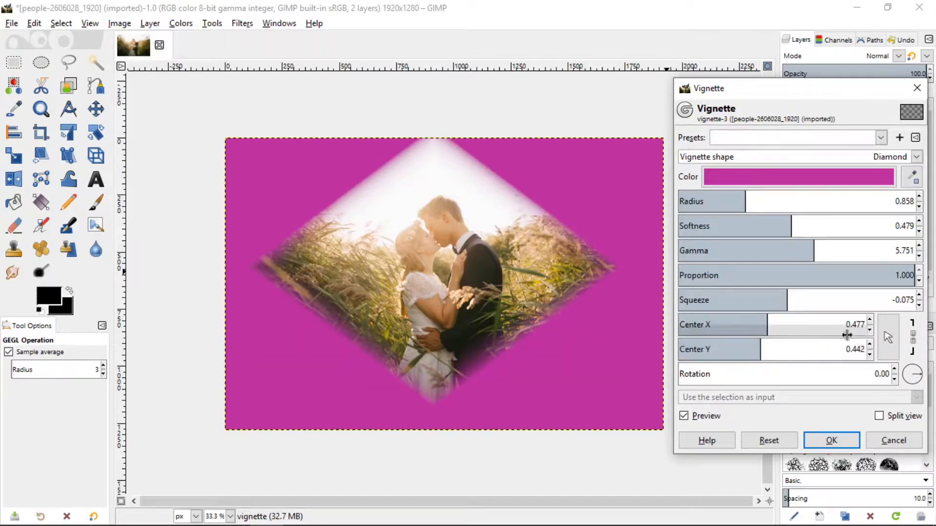
Link the vignette's center X and Y values and set both to 0.500.
{"action": "left_click", "coordinate": [914, 339]}
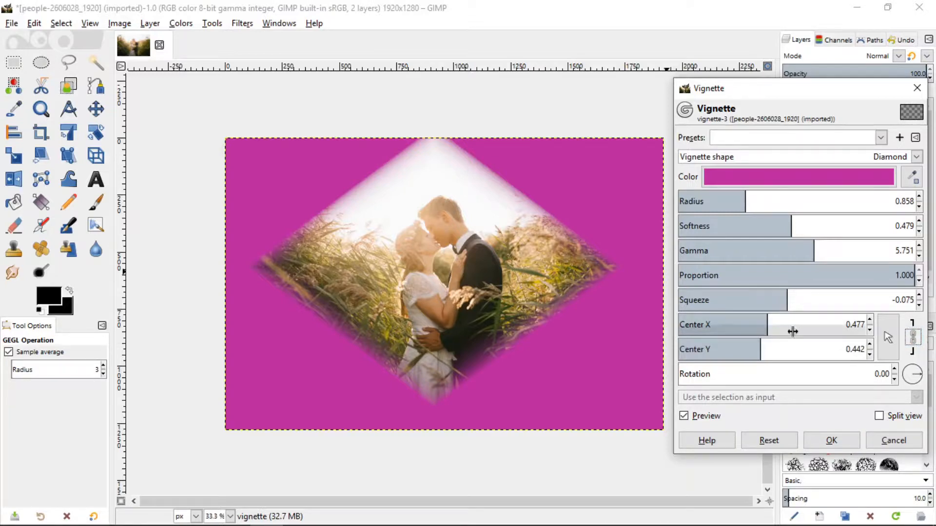
{"action": "mouse_move", "coordinate": [772, 325]}
{"action": "left_mouse_down"}
{"action": "mouse_move", "coordinate": [758, 325]}
{"action": "mouse_move", "coordinate": [784, 326]}
{"action": "mouse_move", "coordinate": [771, 326]}
{"action": "left_mouse_up"}
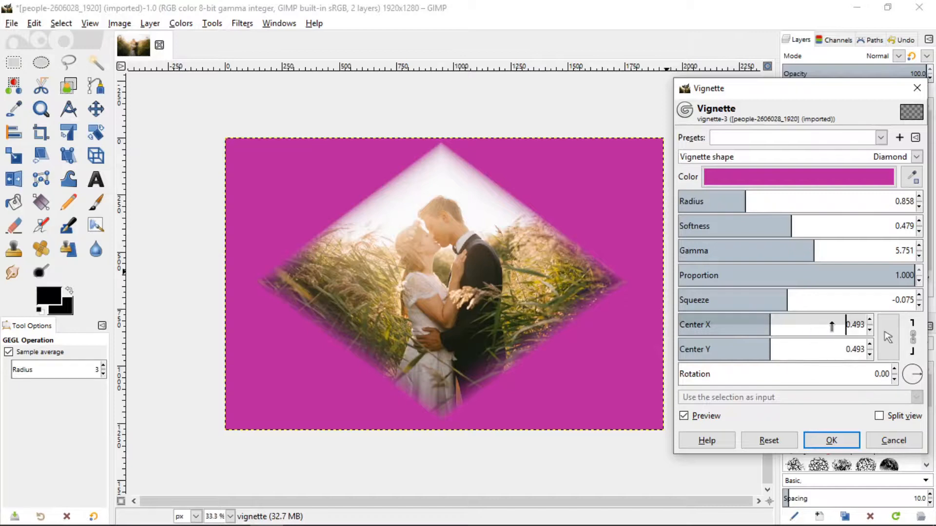
{"action": "double_click", "coordinate": [854, 325]}
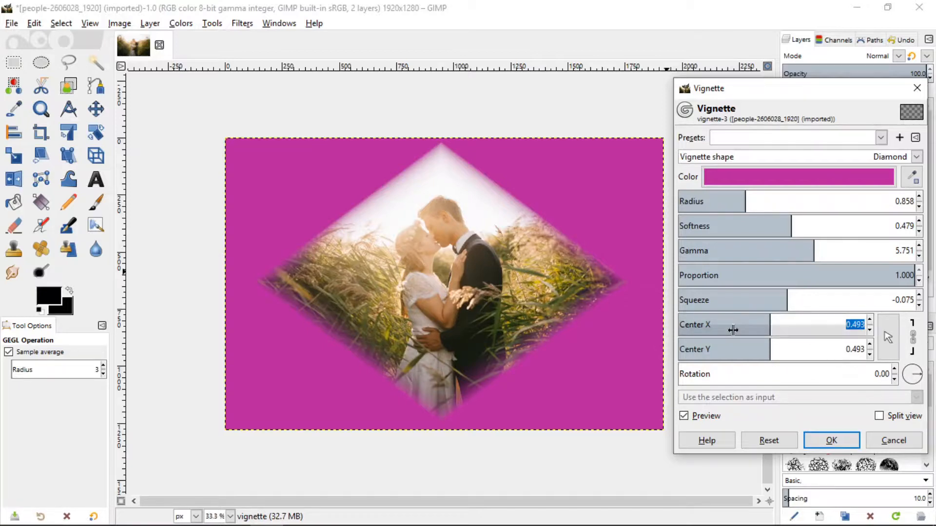
{"action": "key", "text": "BackSpace"}
{"action": "type", "text": ".5"}
{"action": "key", "text": "Return"}
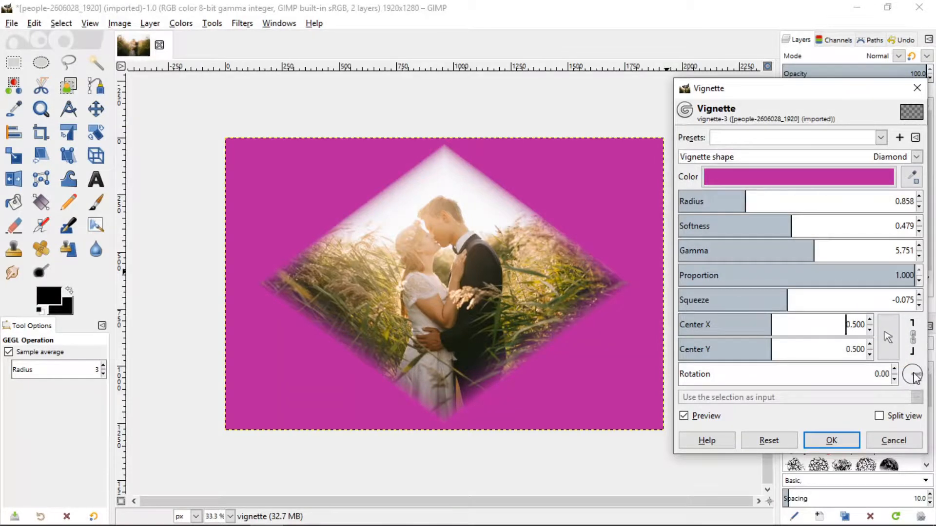
Try rotating the vignette to about 30.96 degrees, and reset the rotation to 0.
{"action": "mouse_move", "coordinate": [917, 377]}
{"action": "left_mouse_down"}
{"action": "mouse_move", "coordinate": [903, 363]}
{"action": "mouse_move", "coordinate": [884, 385]}
{"action": "mouse_move", "coordinate": [911, 392]}
{"action": "mouse_move", "coordinate": [926, 380]}
{"action": "mouse_move", "coordinate": [921, 373]}
{"action": "mouse_move", "coordinate": [919, 383]}
{"action": "left_mouse_up"}
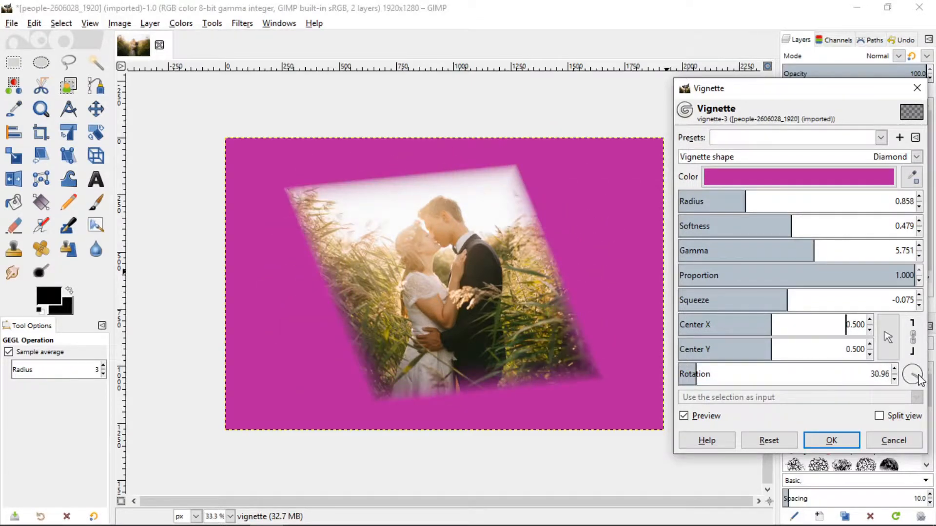
{"action": "double_click", "coordinate": [877, 374]}
{"action": "type", "text": "0"}
{"action": "key", "text": "Return"}
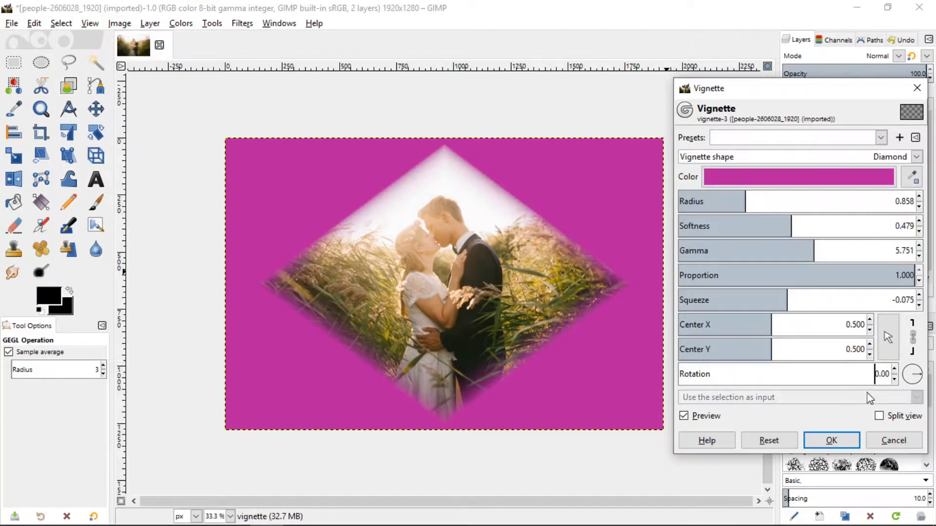
Compare the photo with and without the vignette by toggling the preview and the split view off and on.
{"action": "left_click", "coordinate": [684, 416]}
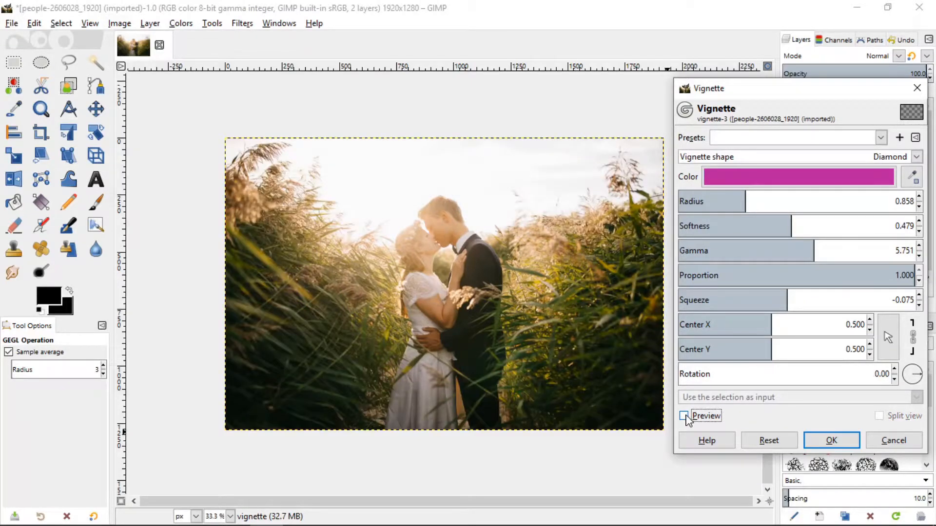
{"action": "left_click", "coordinate": [684, 416]}
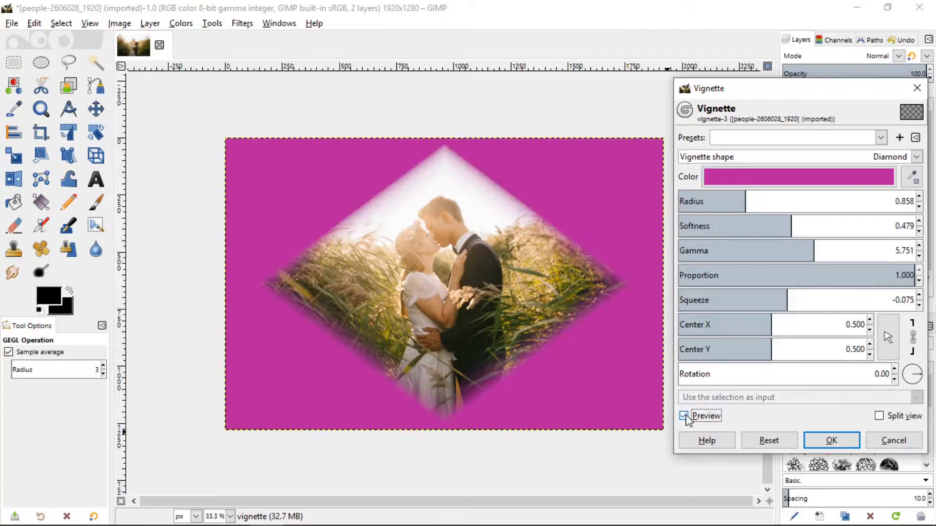
{"action": "left_click", "coordinate": [880, 417]}
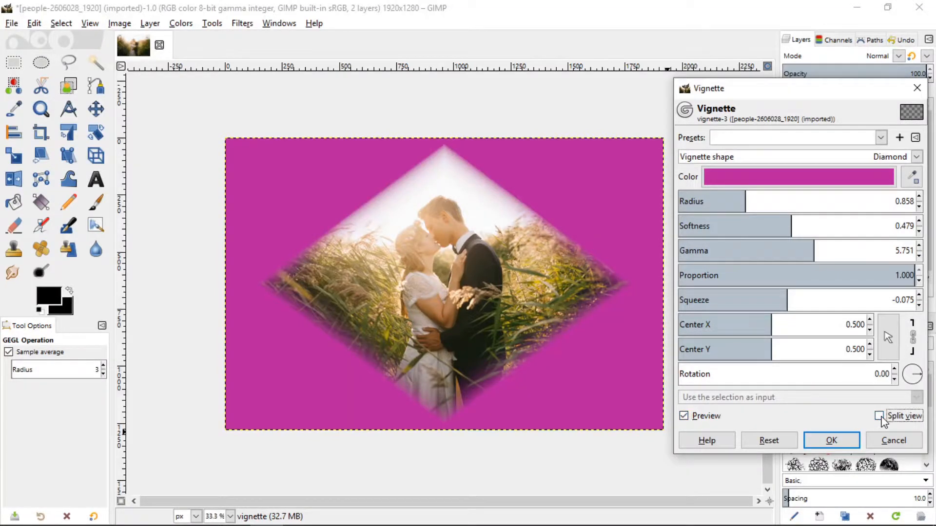
{"action": "left_click", "coordinate": [880, 416]}
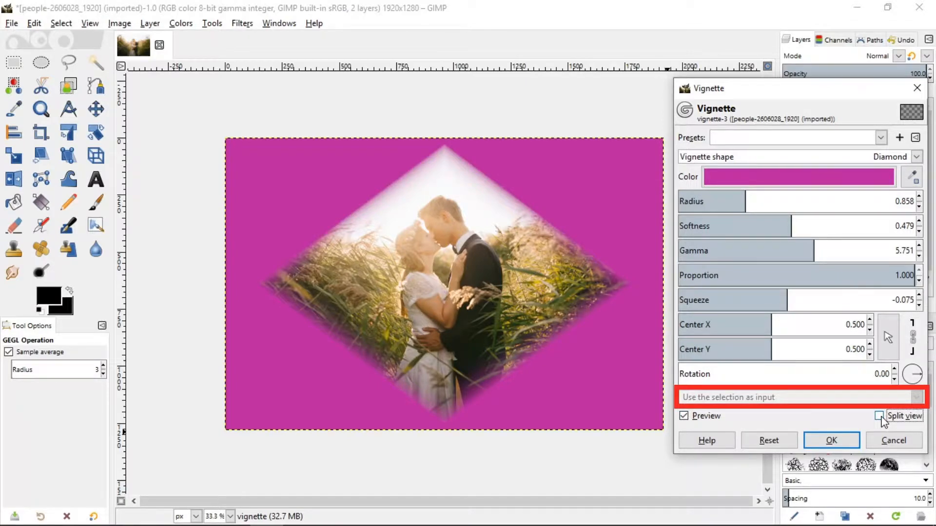
Save the current vignette settings as a named preset called myvignette and check for it among the presets.
{"action": "left_click", "coordinate": [881, 138]}
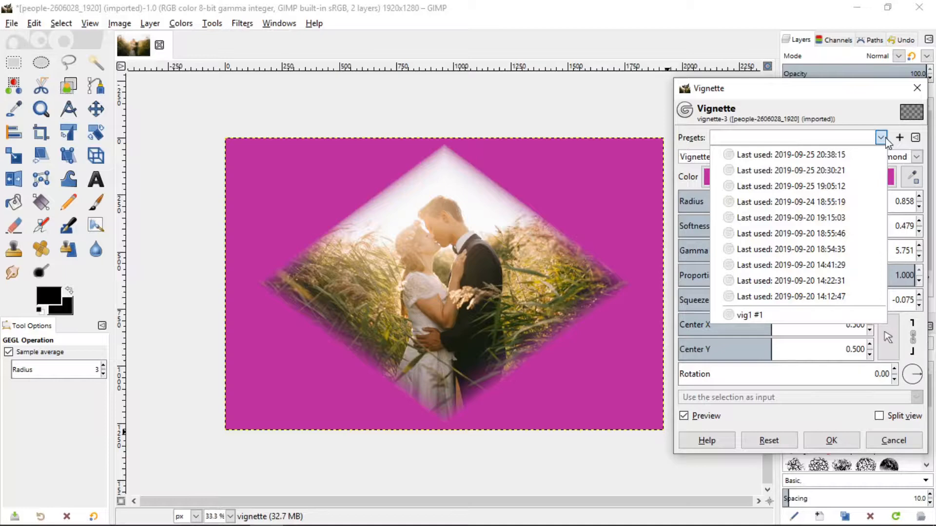
{"action": "left_click", "coordinate": [882, 139]}
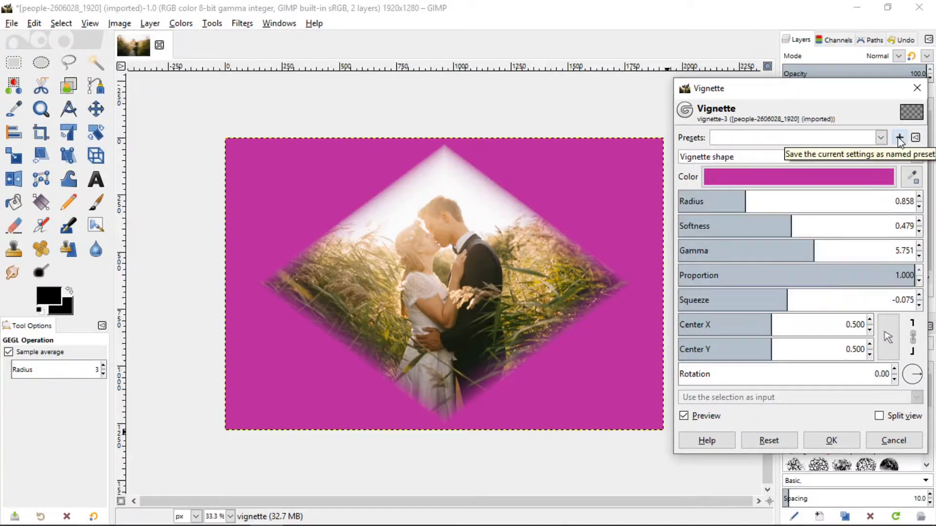
{"action": "left_click", "coordinate": [900, 139]}
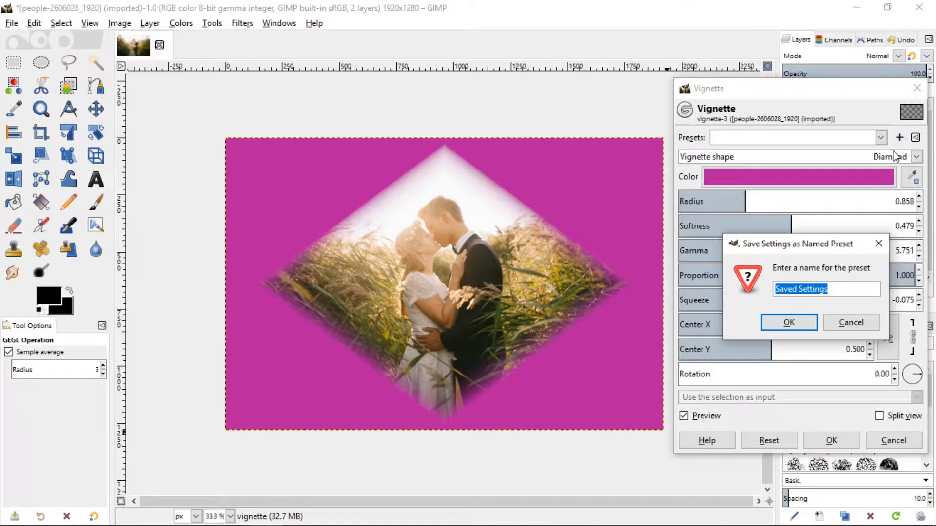
{"action": "type", "text": "myv"}
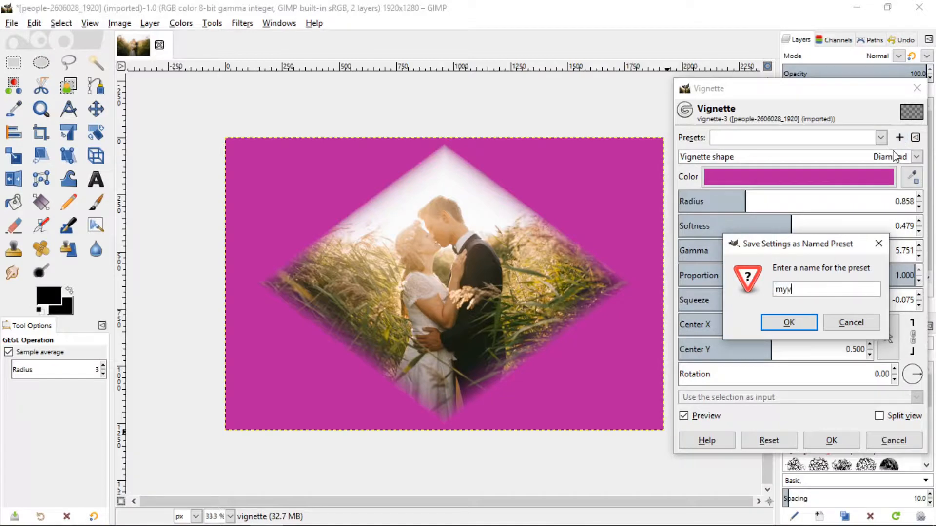
{"action": "type", "text": "ignette"}
{"action": "key", "text": "Return"}
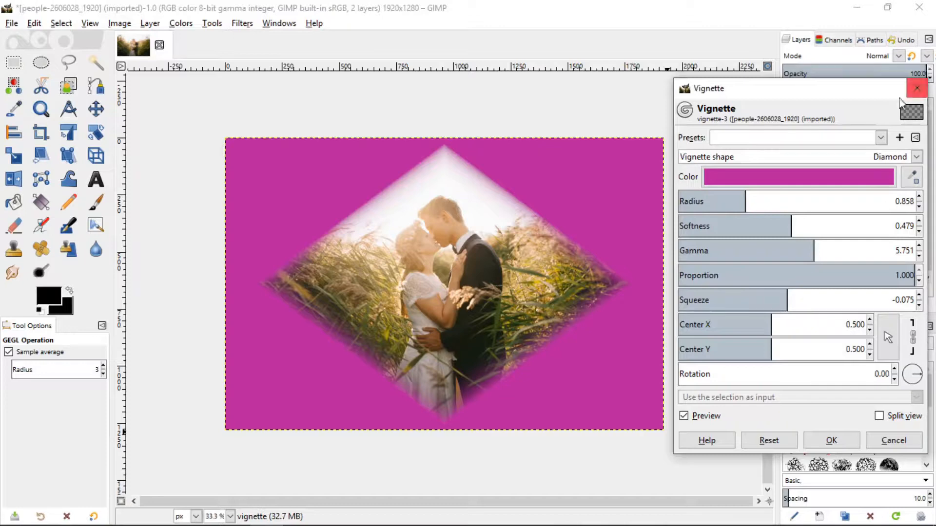
{"action": "left_click", "coordinate": [880, 138]}
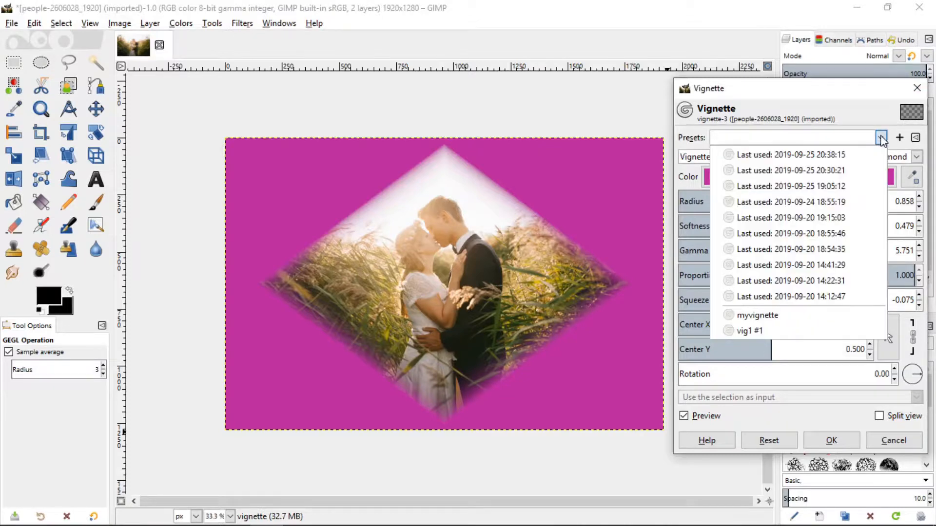
{"action": "left_click", "coordinate": [865, 115]}
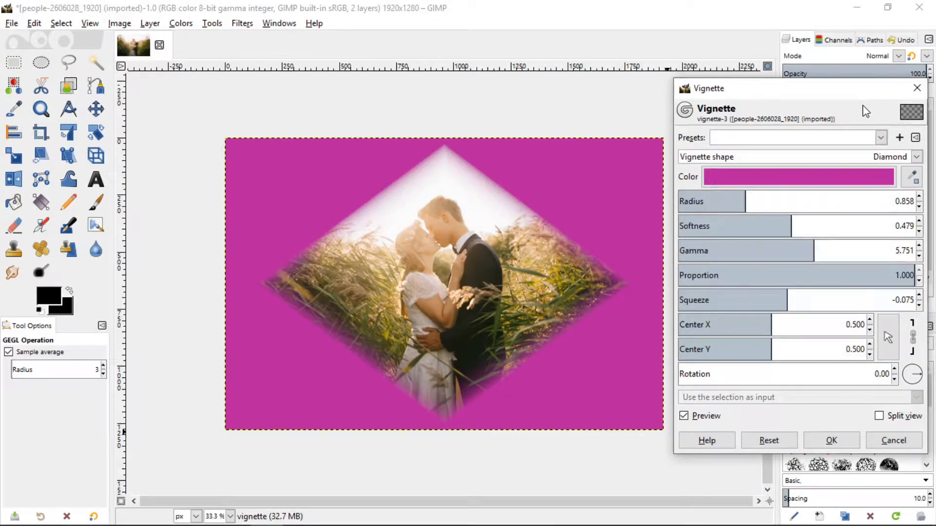
Apply the diamond vignette, try its layer at 46.4 opacity, and undo back to the original photo.
{"action": "left_click", "coordinate": [844, 444]}
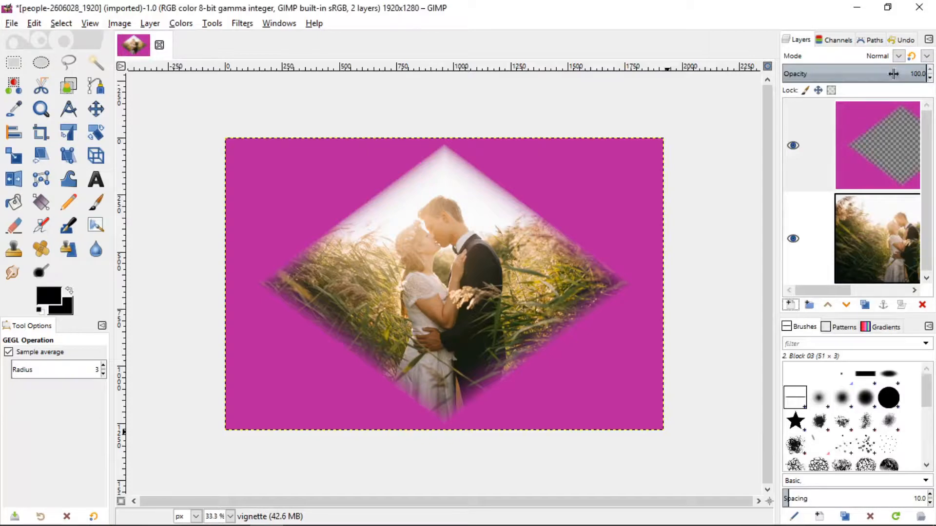
{"action": "left_click", "coordinate": [930, 79]}
{"action": "left_click_drag", "start_coordinate": [886, 74], "coordinate": [849, 83]}
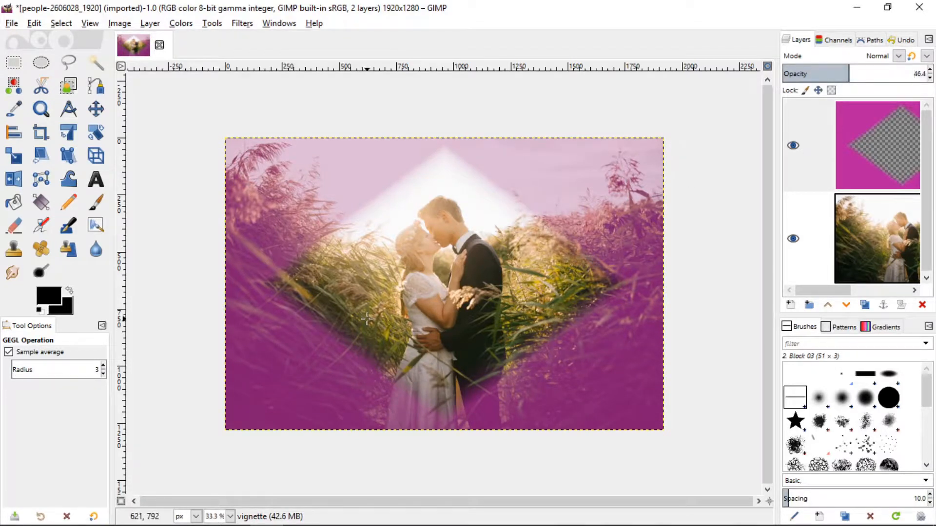
{"action": "key", "text": "ctrl+z"}
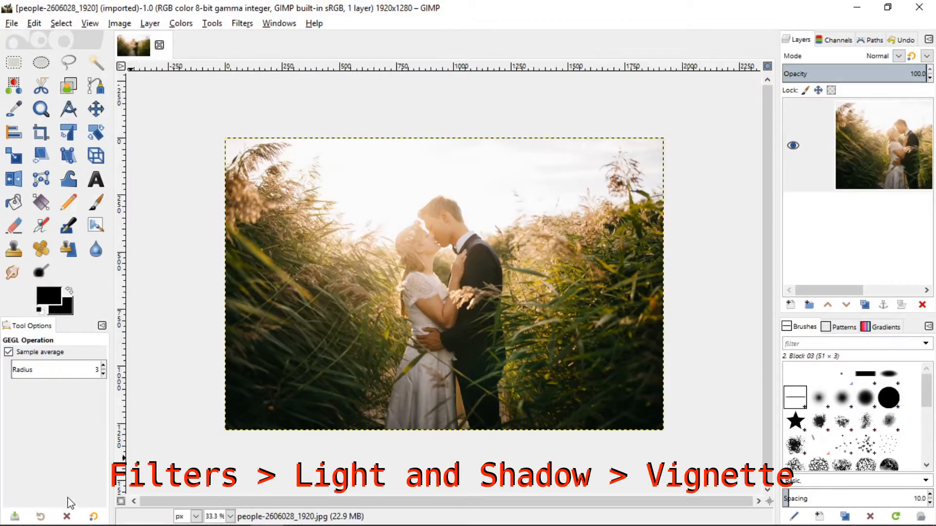
Start the Vignette filter on the photo layer and sample the vignette color from the sunlit reeds beside the groom.
{"action": "left_click", "coordinate": [241, 25]}
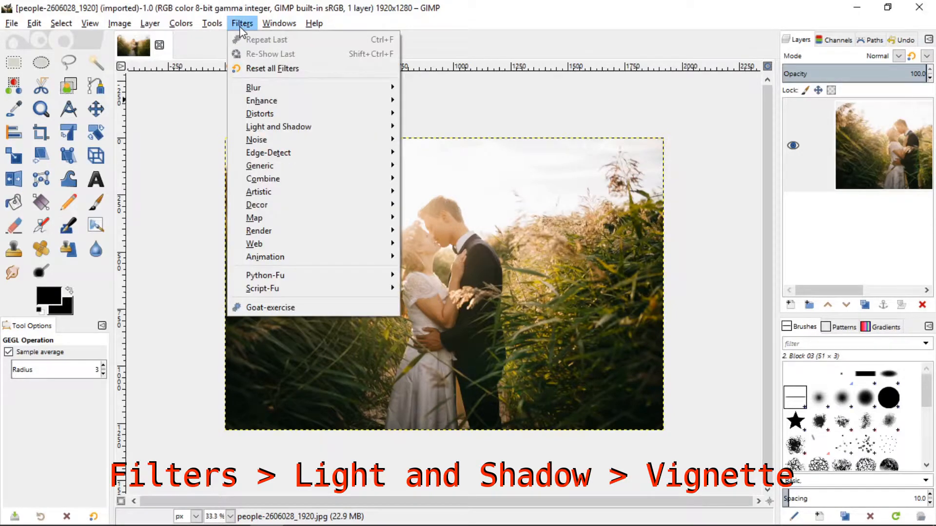
{"action": "mouse_move", "coordinate": [323, 126]}
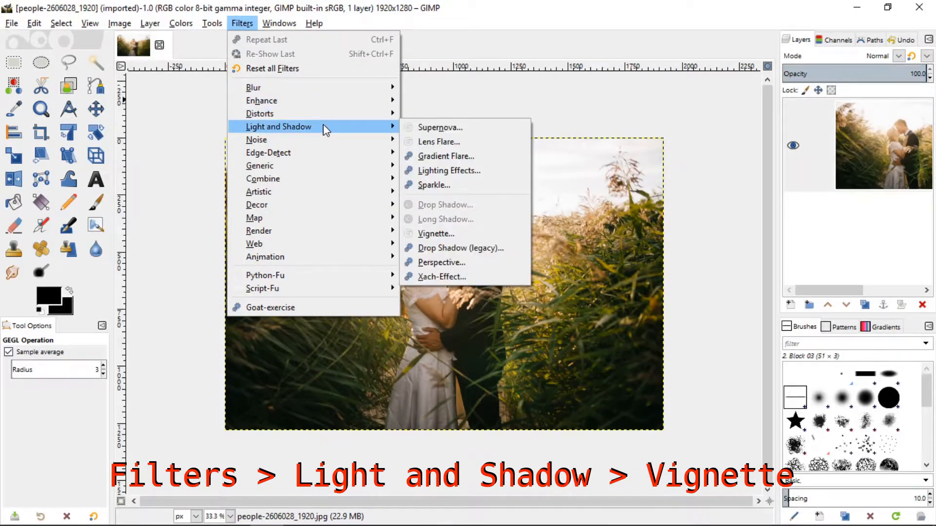
{"action": "left_click", "coordinate": [460, 232]}
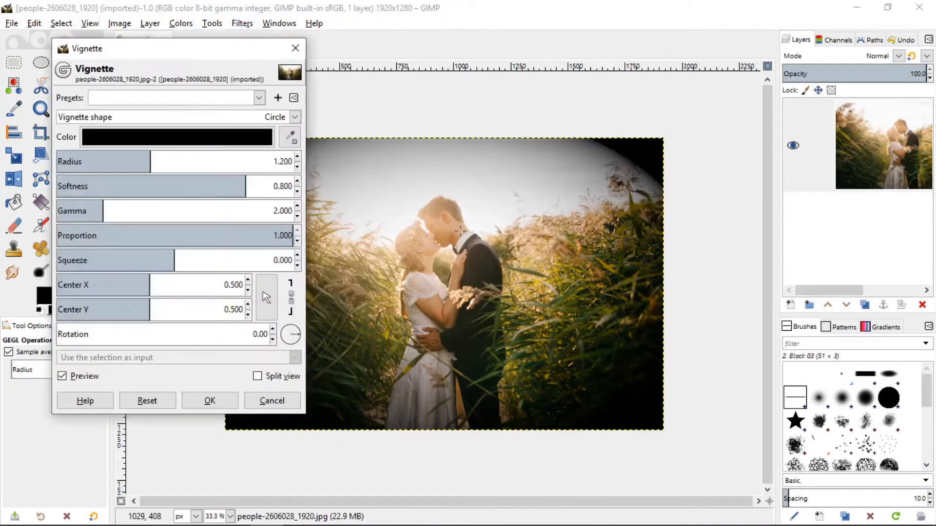
{"action": "left_click", "coordinate": [291, 138]}
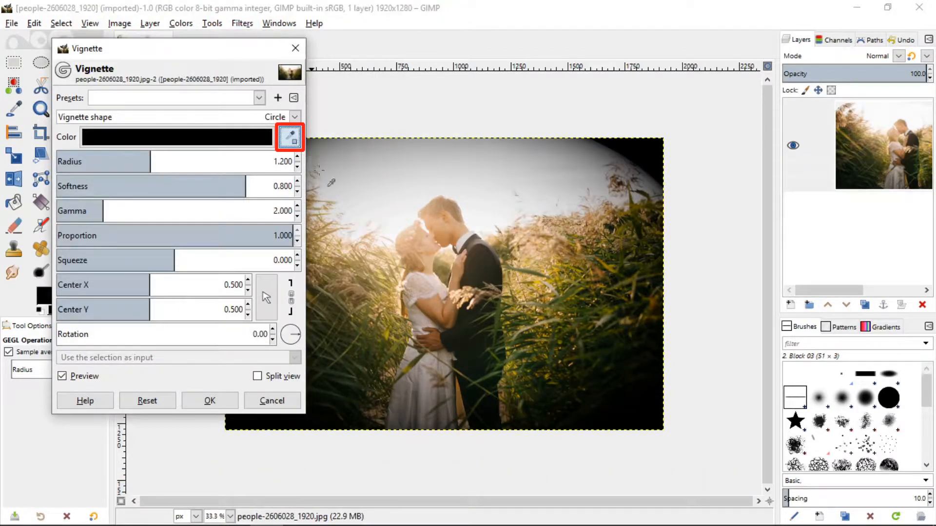
{"action": "left_click", "coordinate": [517, 269]}
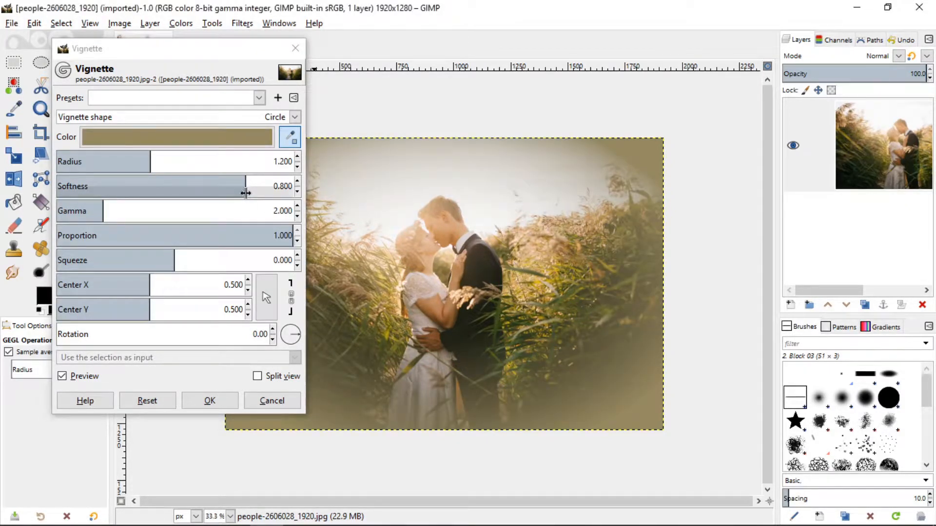
Change the vignette shape to Square and reduce its radius to about 0.867.
{"action": "left_click", "coordinate": [295, 119]}
{"action": "left_click", "coordinate": [76, 149]}
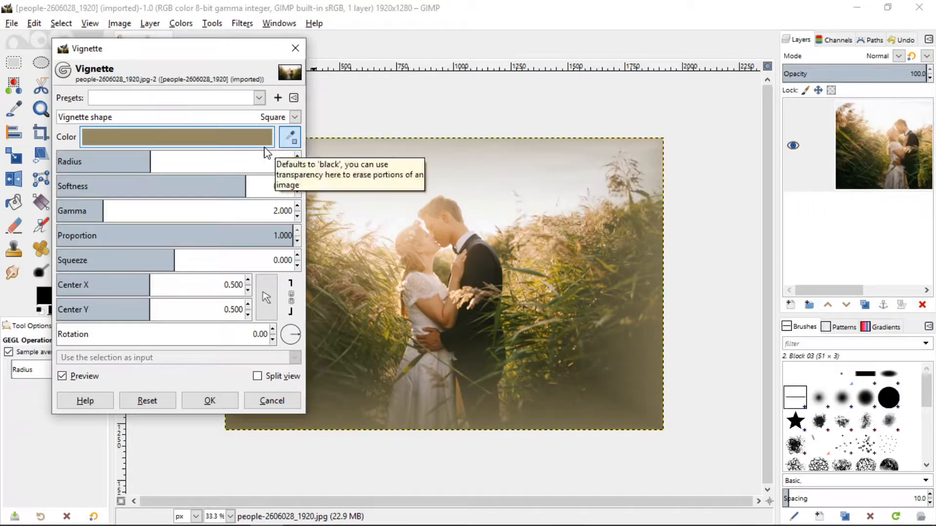
{"action": "left_click", "coordinate": [144, 159]}
{"action": "left_click_drag", "start_coordinate": [70, 161], "coordinate": [125, 172]}
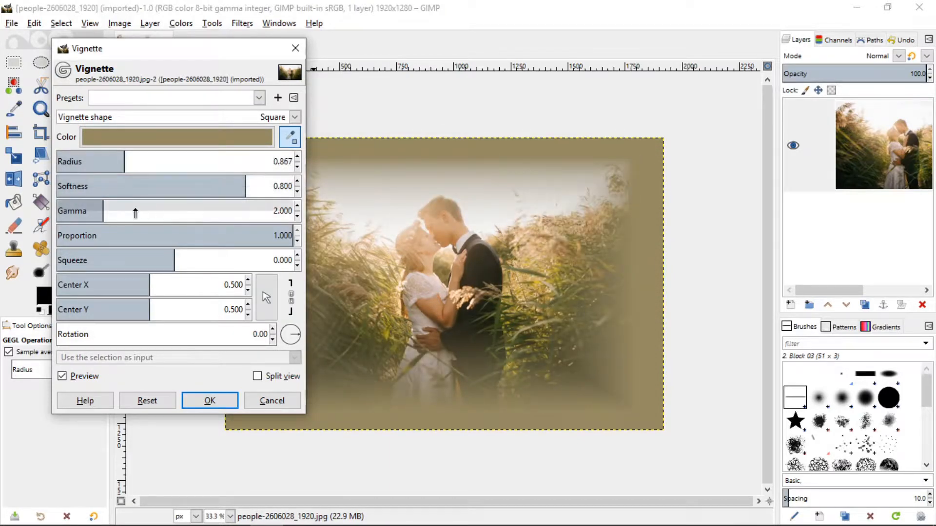
Set the vignette softness to about 0.298 and gamma to about 1.416, and apply the filter to the photo.
{"action": "left_click_drag", "start_coordinate": [245, 186], "coordinate": [127, 188]}
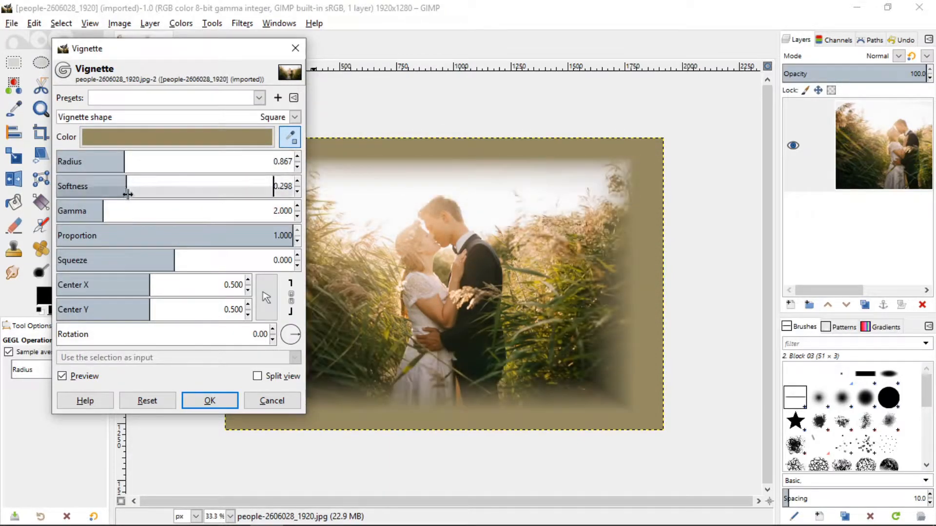
{"action": "left_click", "coordinate": [107, 211]}
{"action": "left_click", "coordinate": [90, 212]}
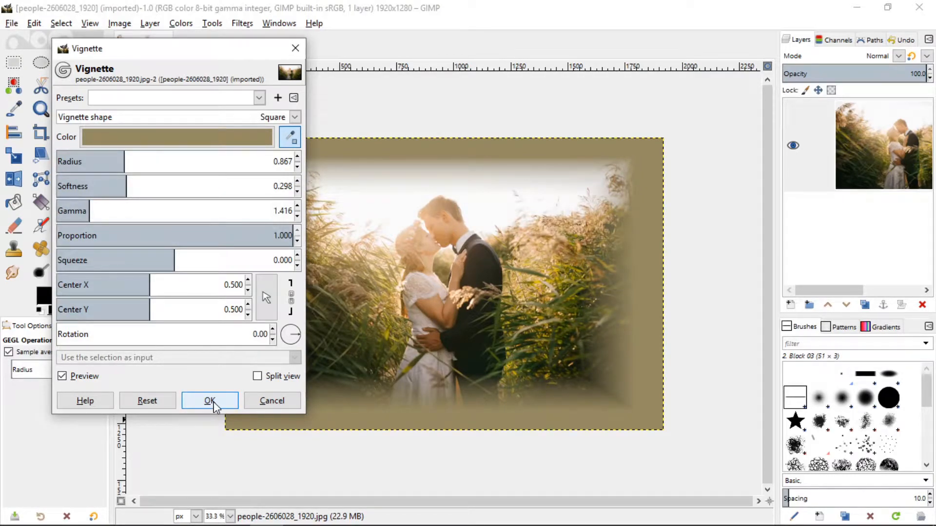
{"action": "left_click", "coordinate": [210, 401]}
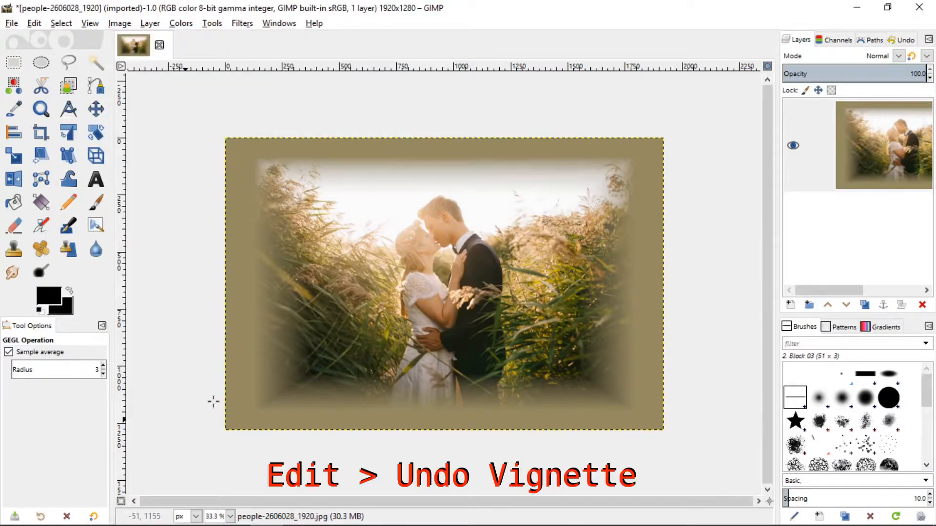
Undo the vignette on the photo layer and add a new 1920 x 1280 layer named vignette filled with transparency.
{"action": "left_click", "coordinate": [38, 24]}
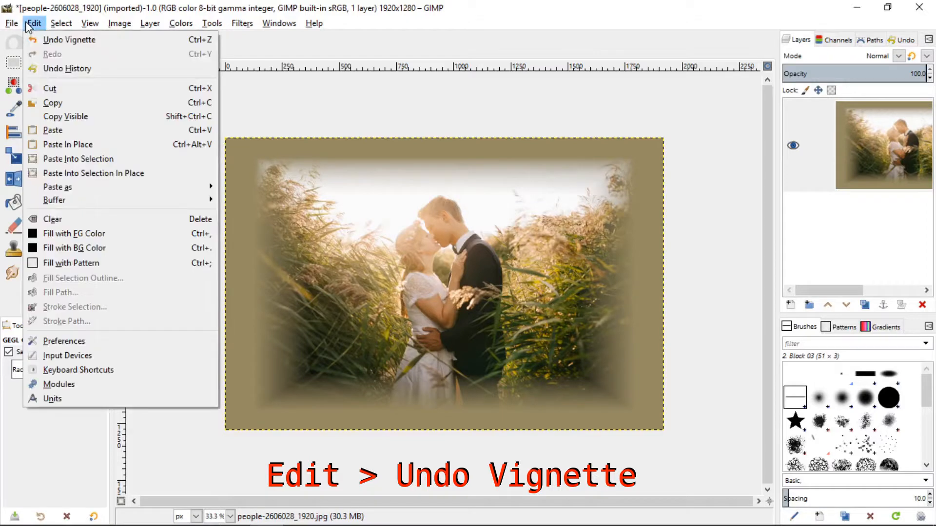
{"action": "left_click", "coordinate": [68, 43]}
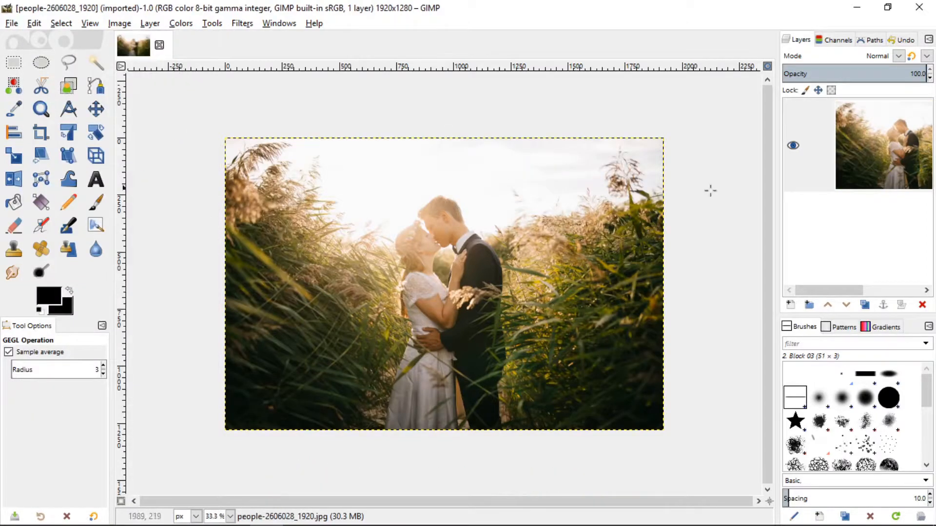
{"action": "left_click", "coordinate": [790, 305]}
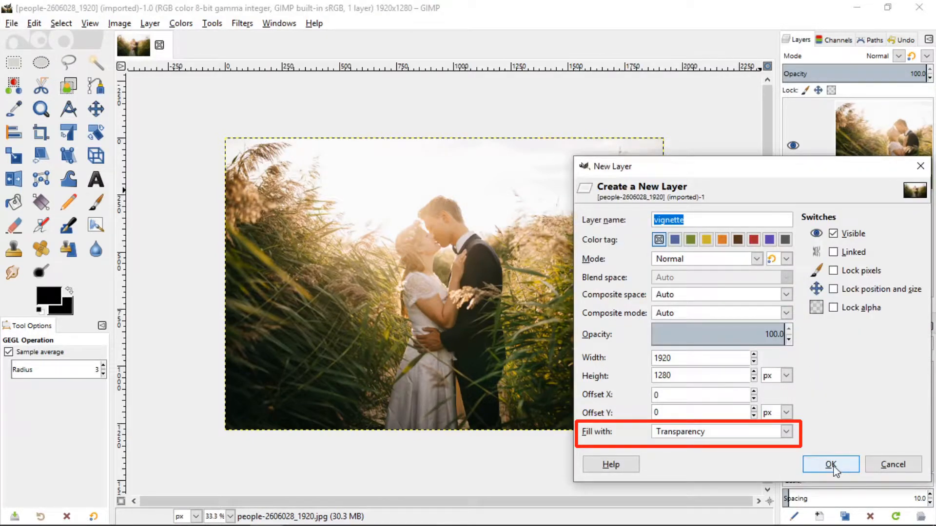
{"action": "left_click", "coordinate": [832, 467]}
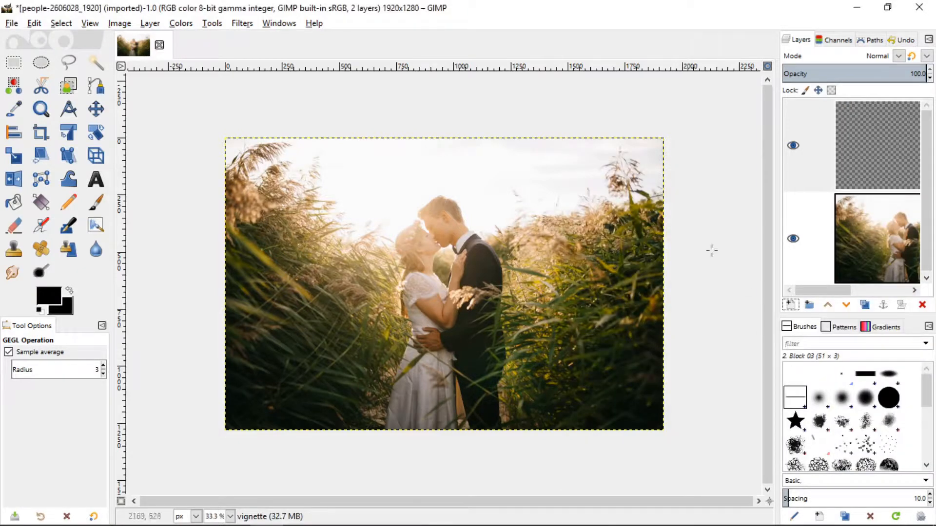
Repeat the last Vignette filter on the transparent layer and lower that layer's opacity to about 36.5.
{"action": "left_click", "coordinate": [242, 24]}
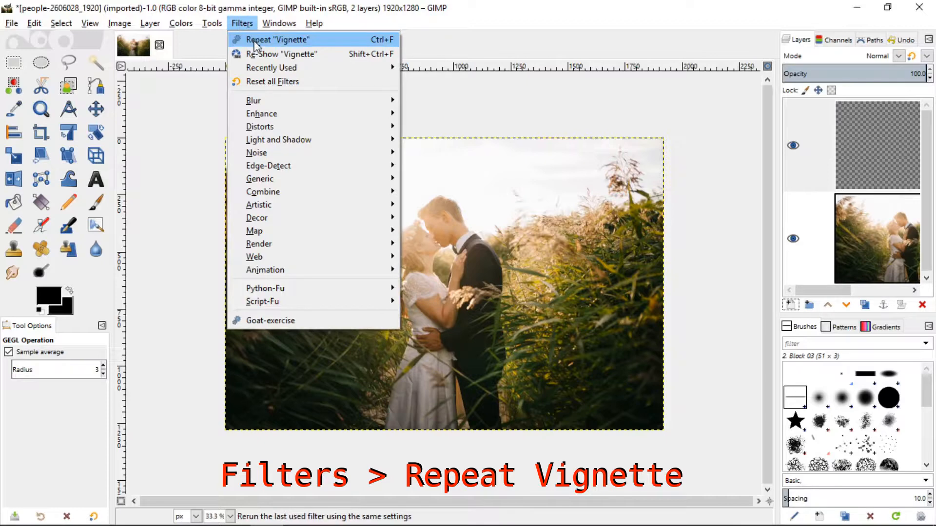
{"action": "left_click", "coordinate": [254, 41]}
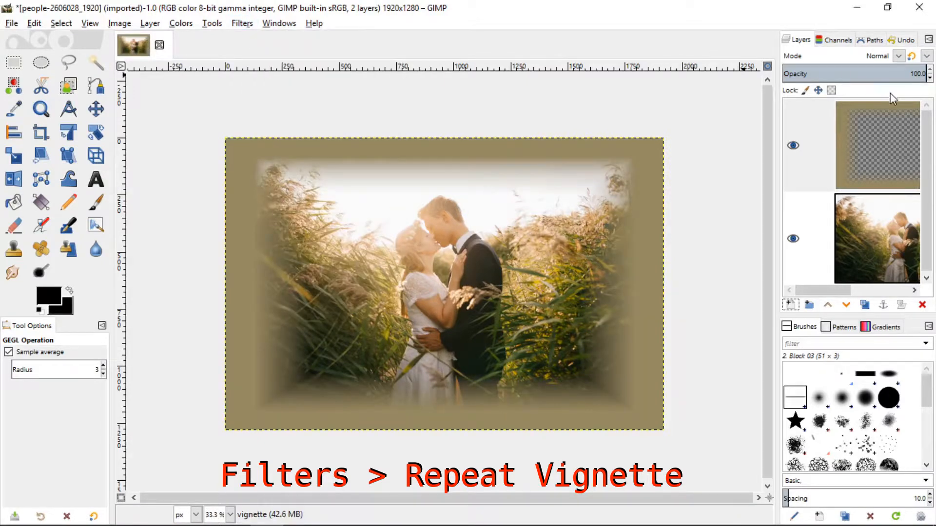
{"action": "left_click_drag", "start_coordinate": [898, 74], "coordinate": [835, 78]}
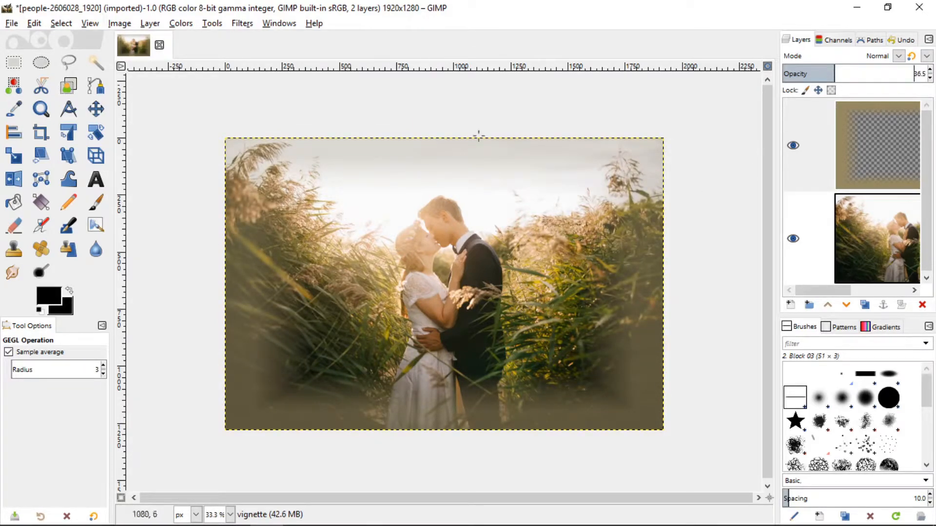
Open heart.png as a new layer above the original couple photo.
{"action": "key", "text": "ctrl+m"}
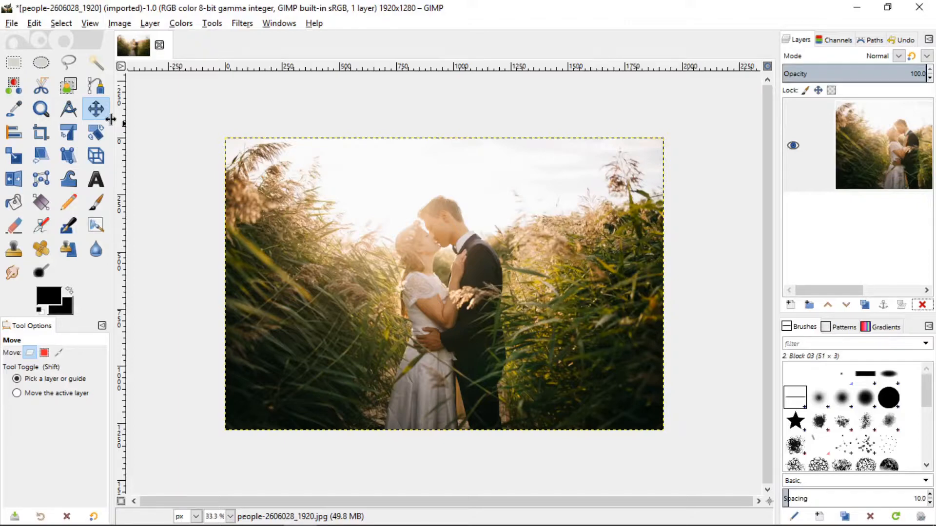
{"action": "left_click", "coordinate": [13, 23]}
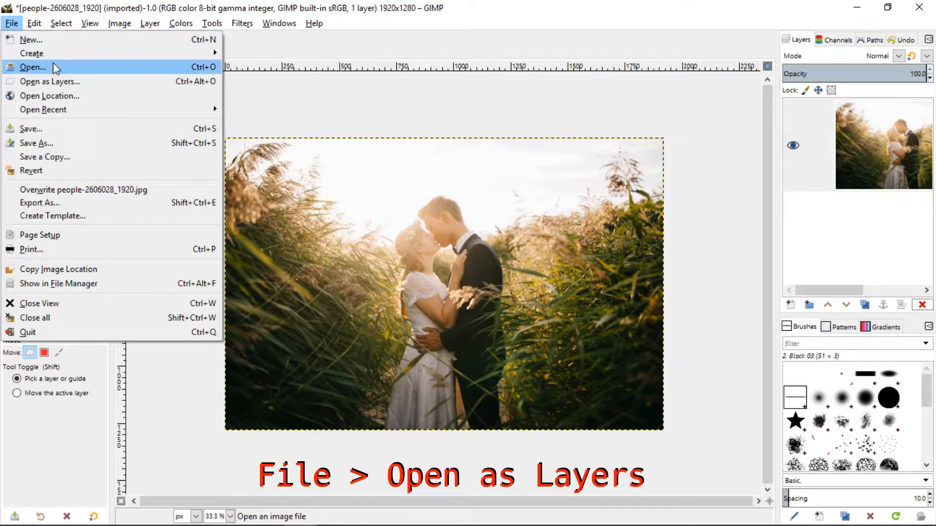
{"action": "left_click", "coordinate": [117, 82]}
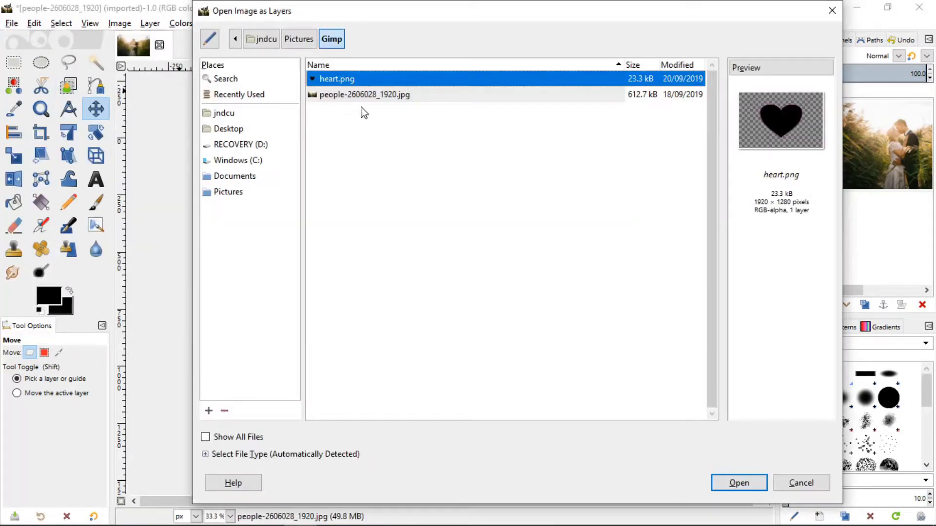
{"action": "left_click", "coordinate": [736, 484]}
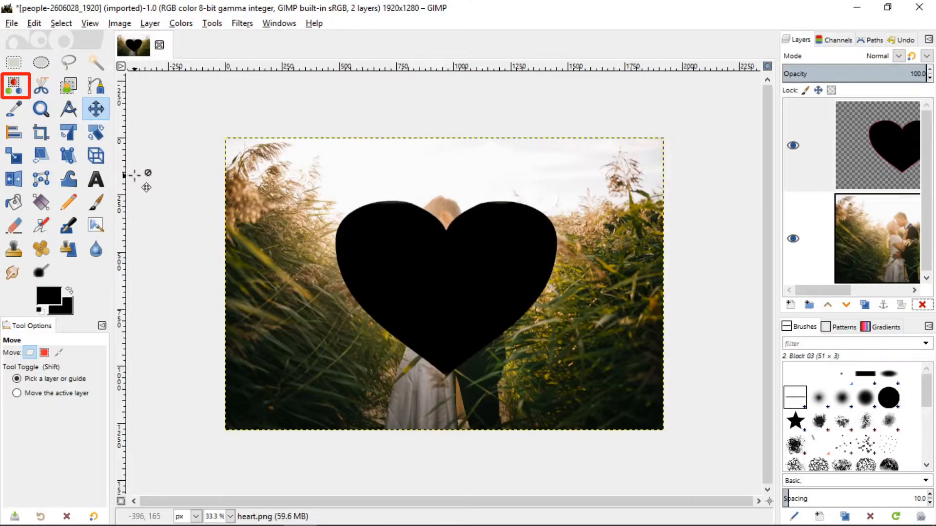
Select the black heart by color and enlarge it with the Scale tool to about 1350 x 1071 px.
{"action": "left_click", "coordinate": [15, 87]}
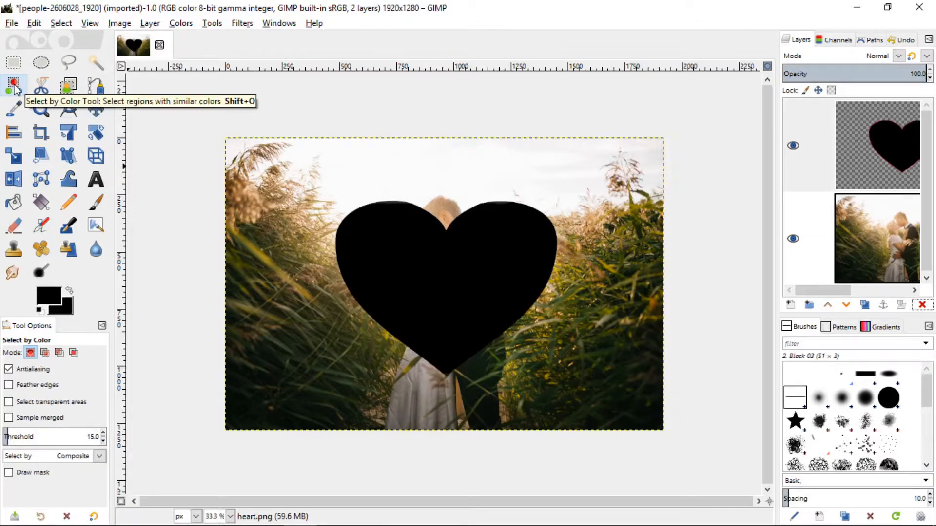
{"action": "left_click", "coordinate": [446, 244]}
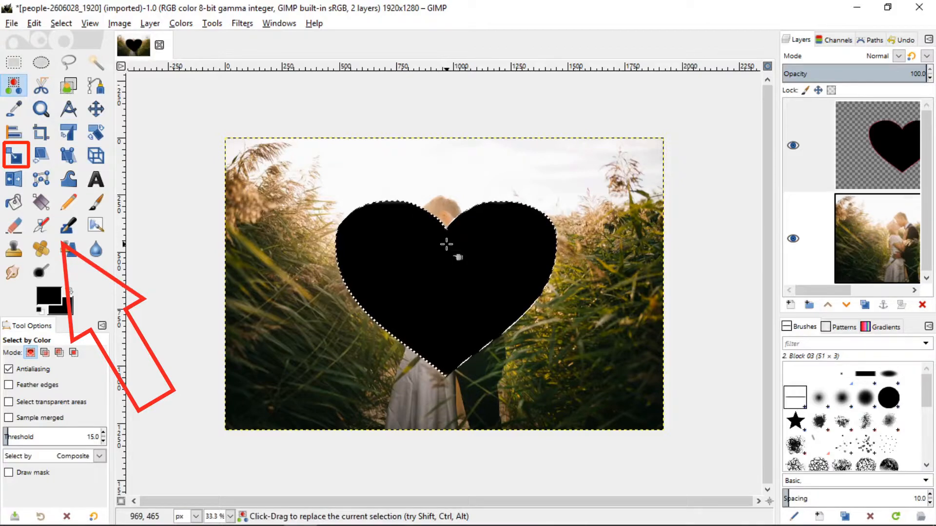
{"action": "key", "text": "shift+s"}
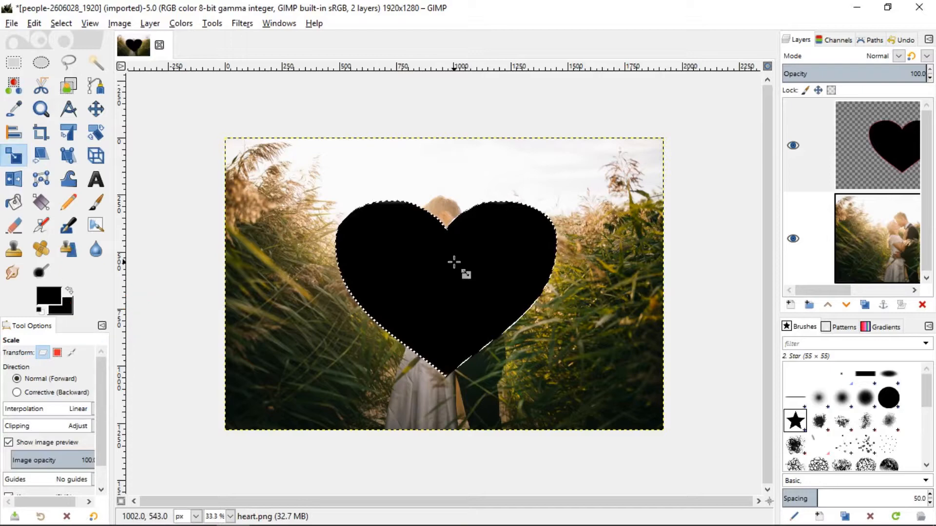
{"action": "left_click", "coordinate": [454, 263]}
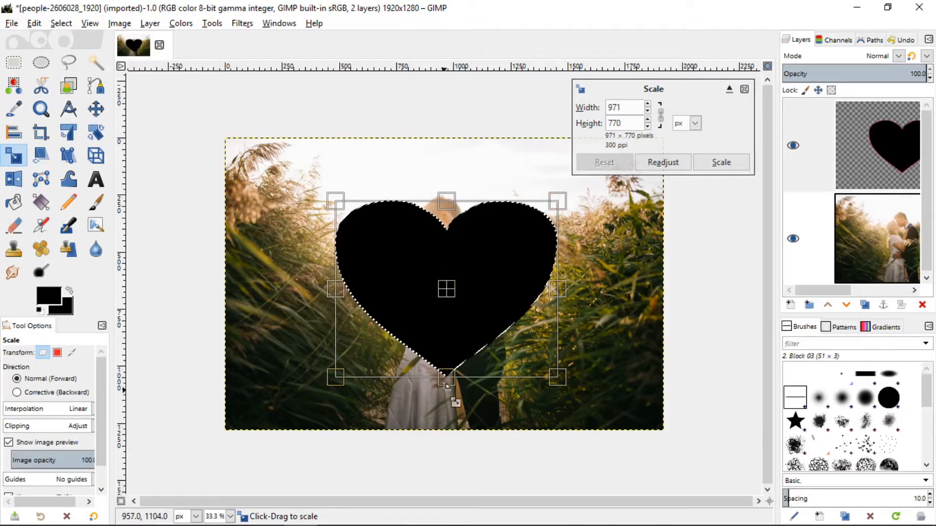
{"action": "left_click_drag", "start_coordinate": [445, 385], "coordinate": [463, 515]}
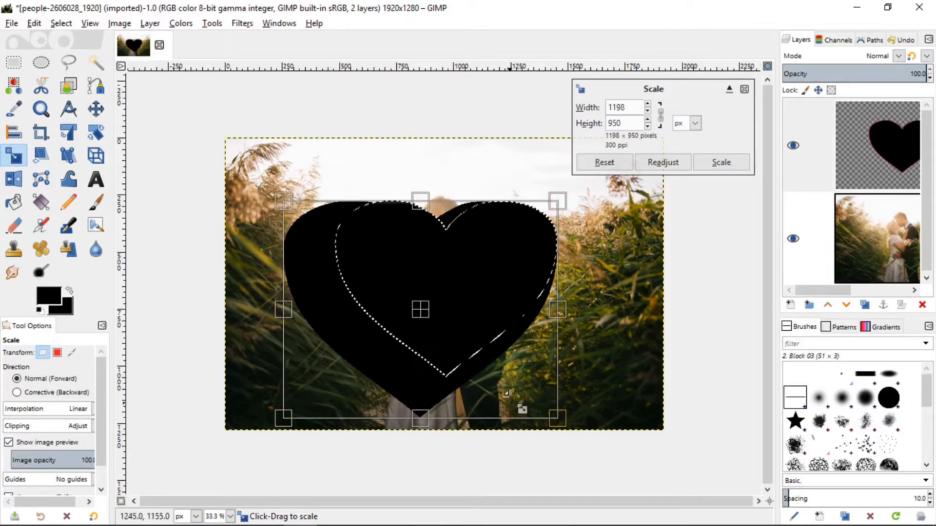
{"action": "left_click_drag", "start_coordinate": [560, 318], "coordinate": [587, 313]}
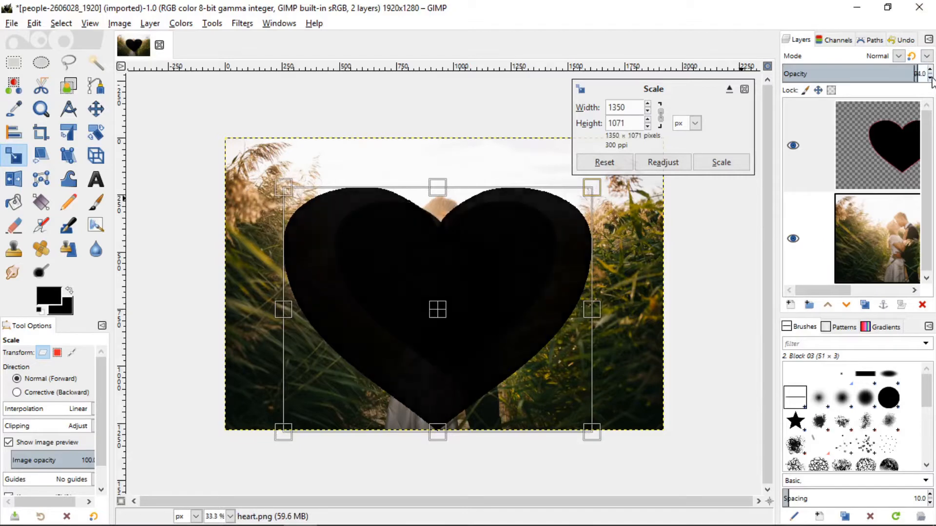
Lower the heart layer's opacity to about 51.7 and scale the heart to about 1572 x 1247 px.
{"action": "left_click", "coordinate": [897, 74]}
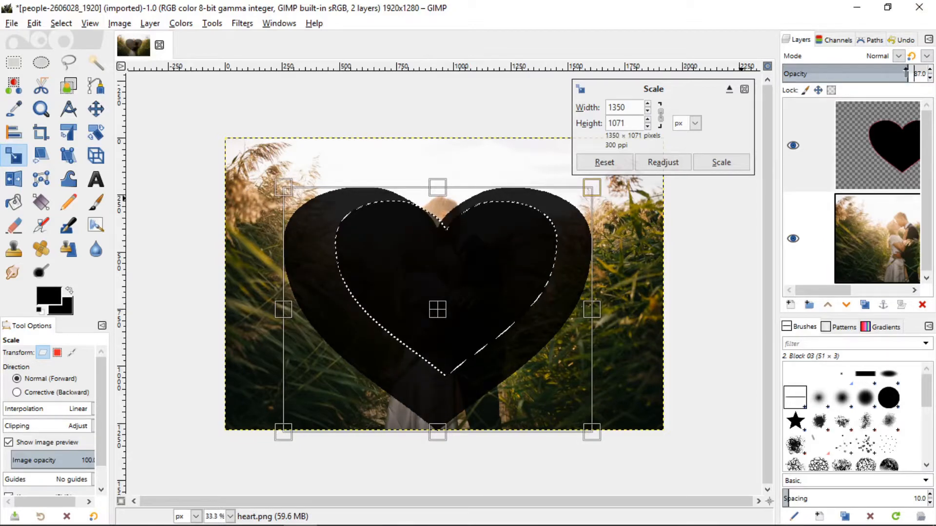
{"action": "left_click_drag", "start_coordinate": [896, 74], "coordinate": [856, 74]}
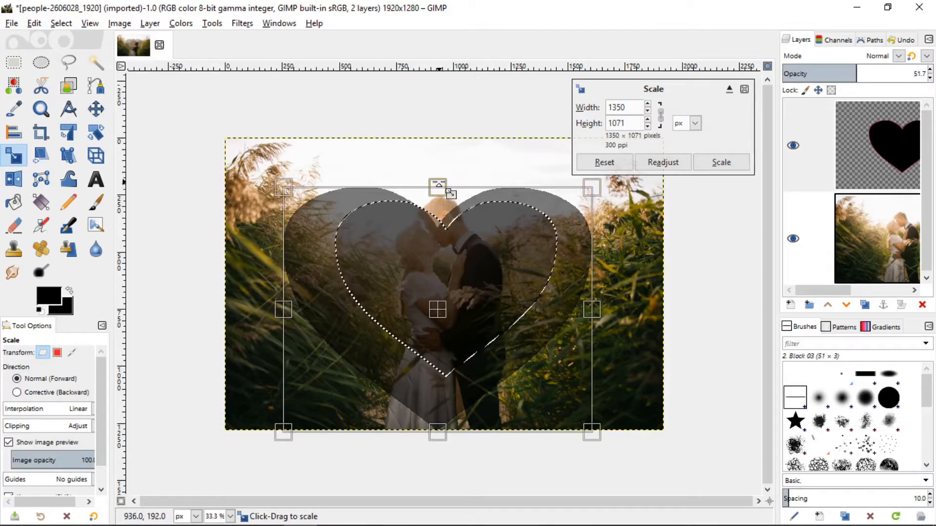
{"action": "left_click_drag", "start_coordinate": [440, 186], "coordinate": [444, 144]}
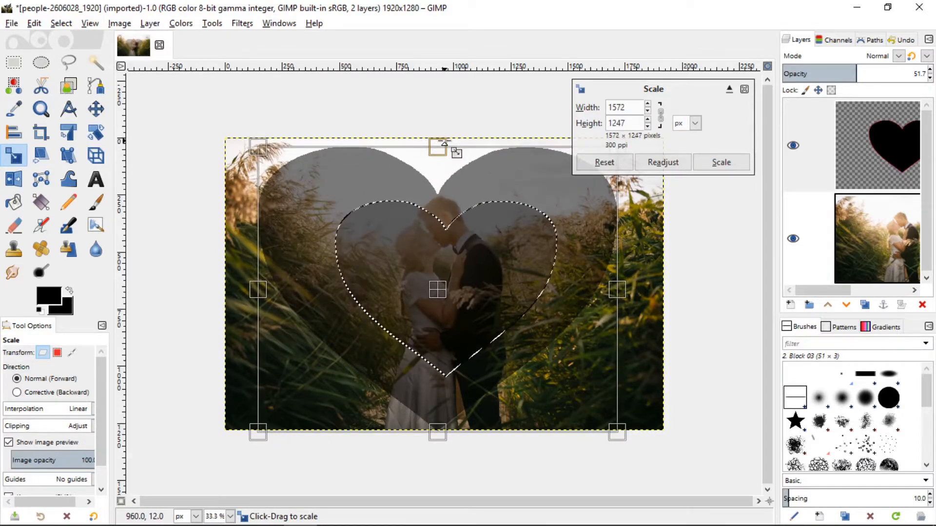
{"action": "left_click", "coordinate": [734, 164]}
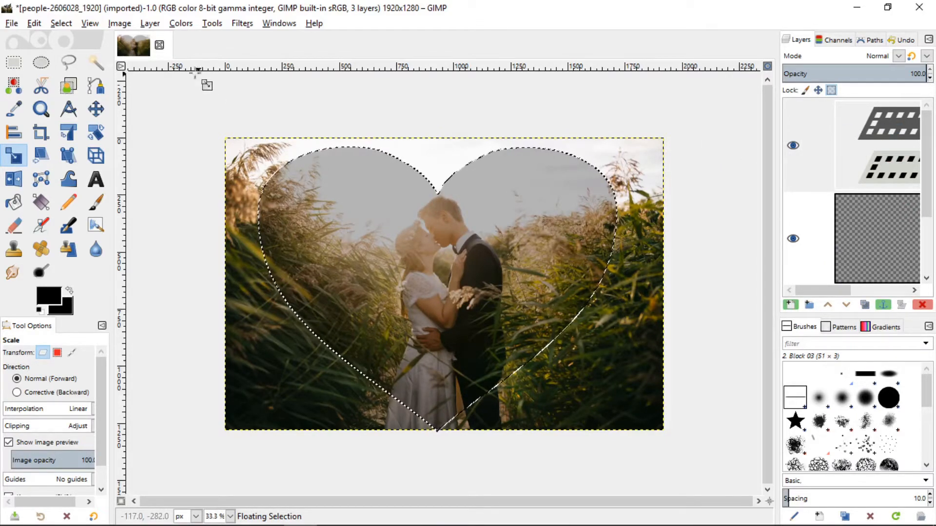
Anchor the scaled heart to its layer and restore the heart layer's opacity to 100.
{"action": "left_click", "coordinate": [149, 23]}
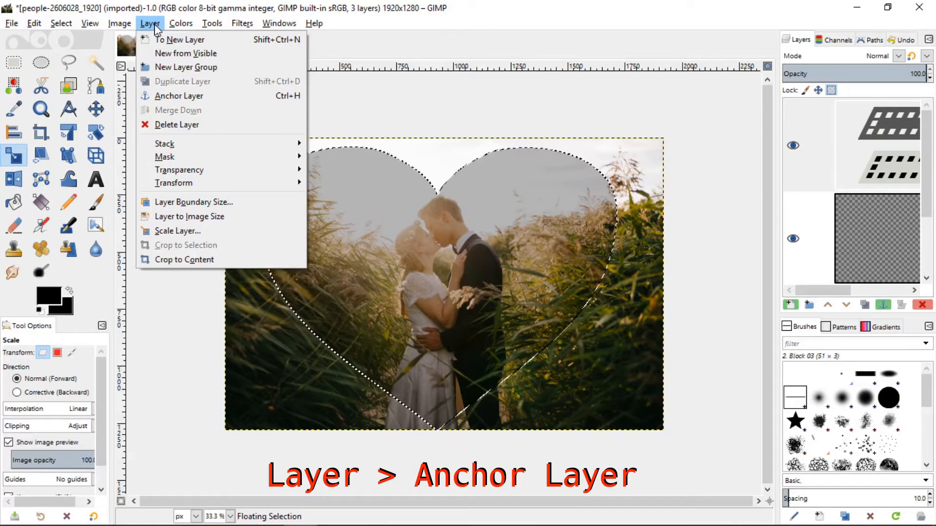
{"action": "left_click", "coordinate": [175, 93]}
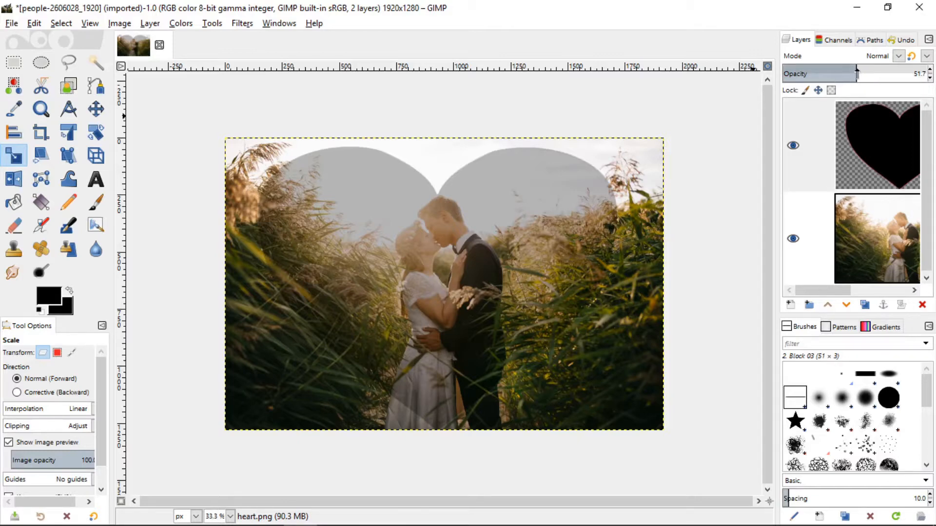
{"action": "left_click_drag", "start_coordinate": [856, 74], "coordinate": [928, 73]}
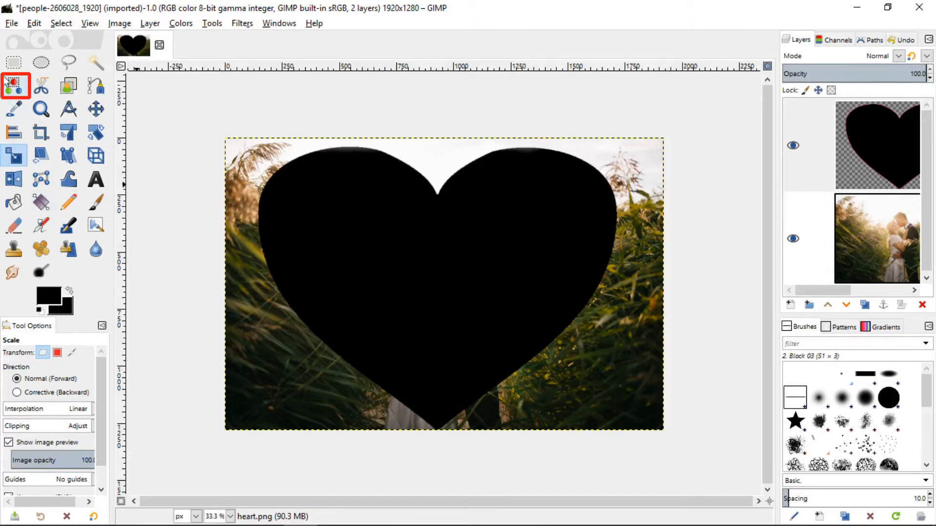
Select the enlarged black heart by color and clear it from the heart.png layer.
{"action": "left_click", "coordinate": [14, 85]}
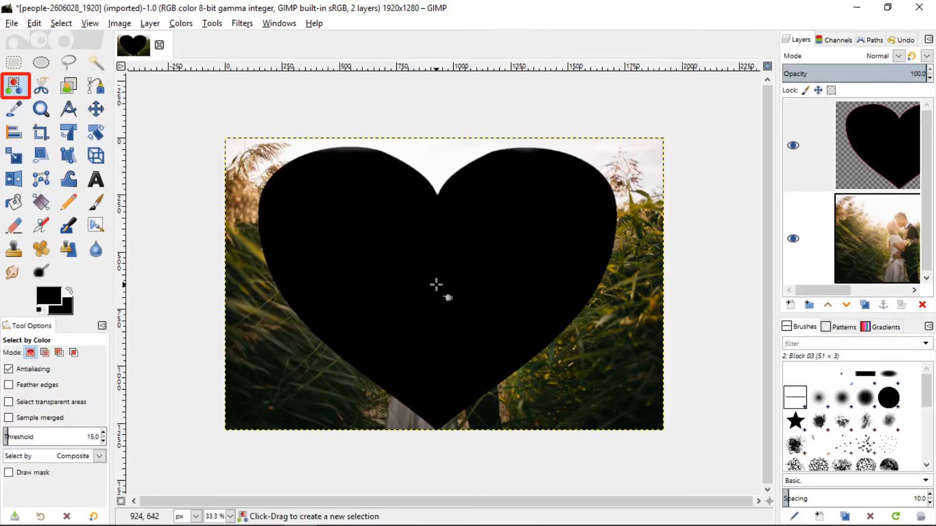
{"action": "left_click", "coordinate": [436, 284]}
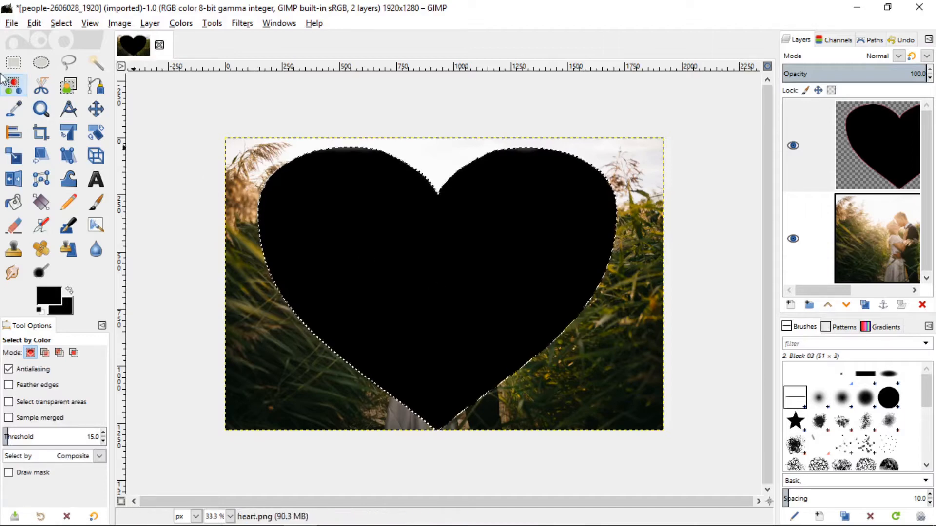
{"action": "left_click", "coordinate": [34, 25]}
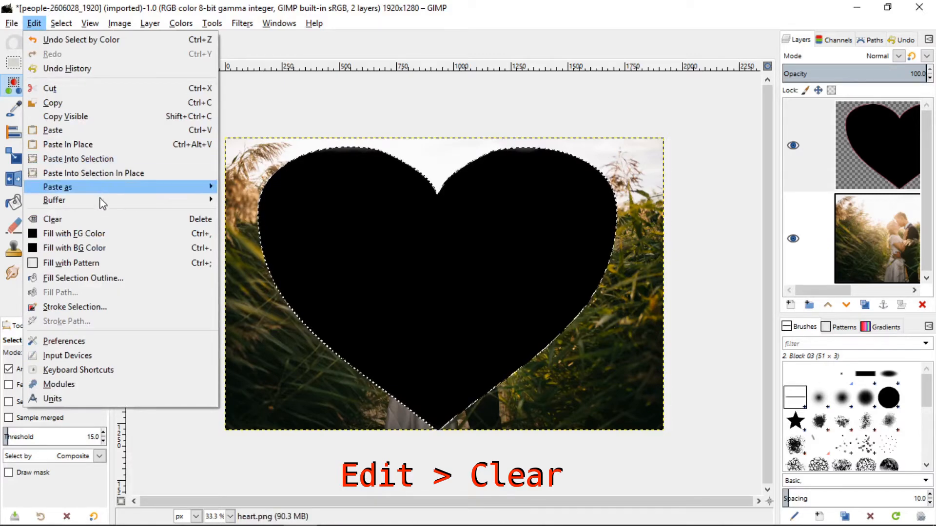
{"action": "left_click", "coordinate": [102, 218]}
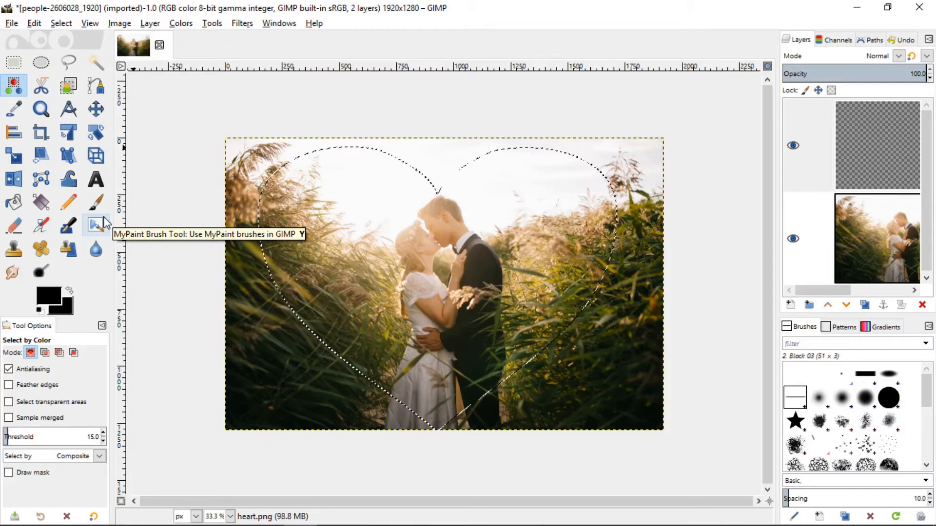
Invert the selection to the area outside the heart and open the Vignette filter for it.
{"action": "left_click", "coordinate": [61, 24]}
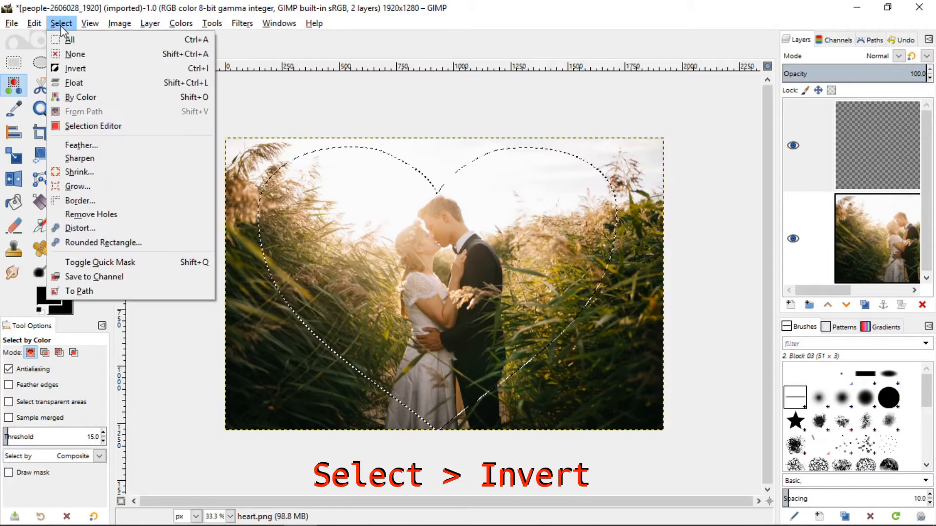
{"action": "left_click", "coordinate": [76, 68]}
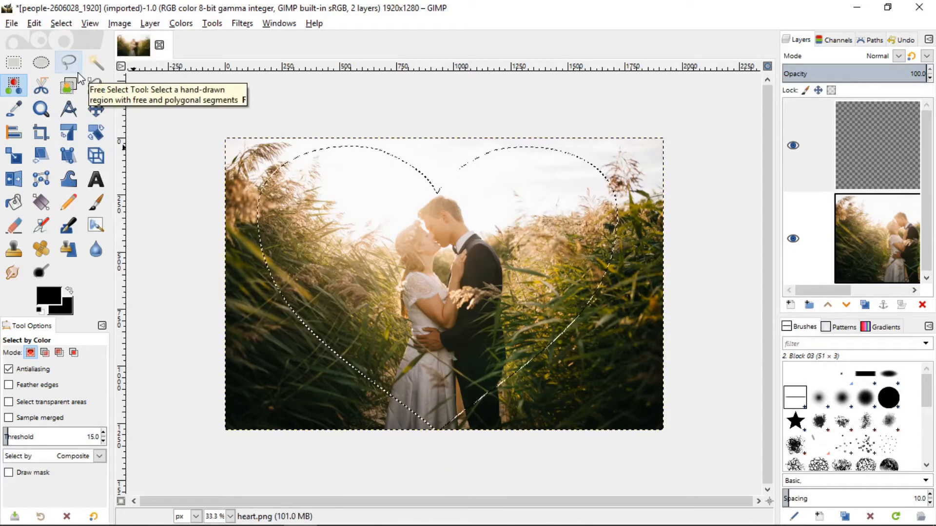
{"action": "left_click", "coordinate": [242, 23]}
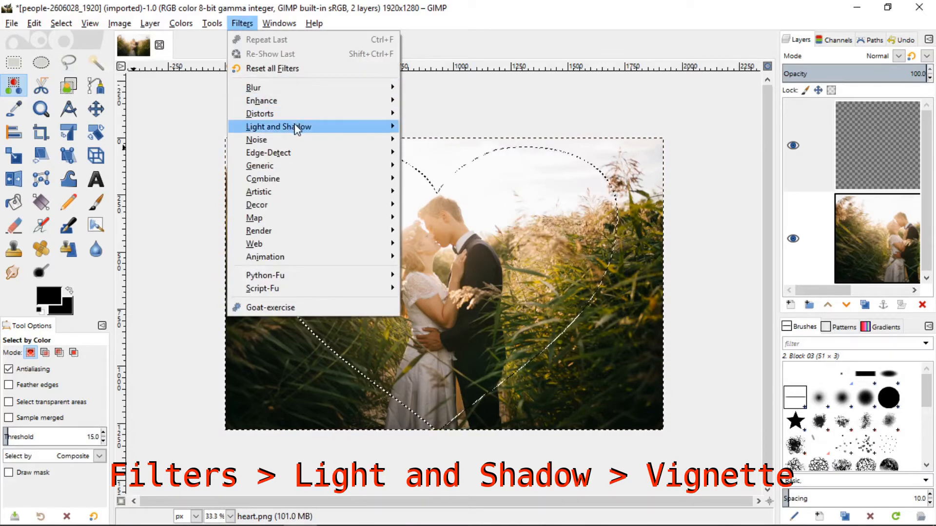
{"action": "mouse_move", "coordinate": [299, 127]}
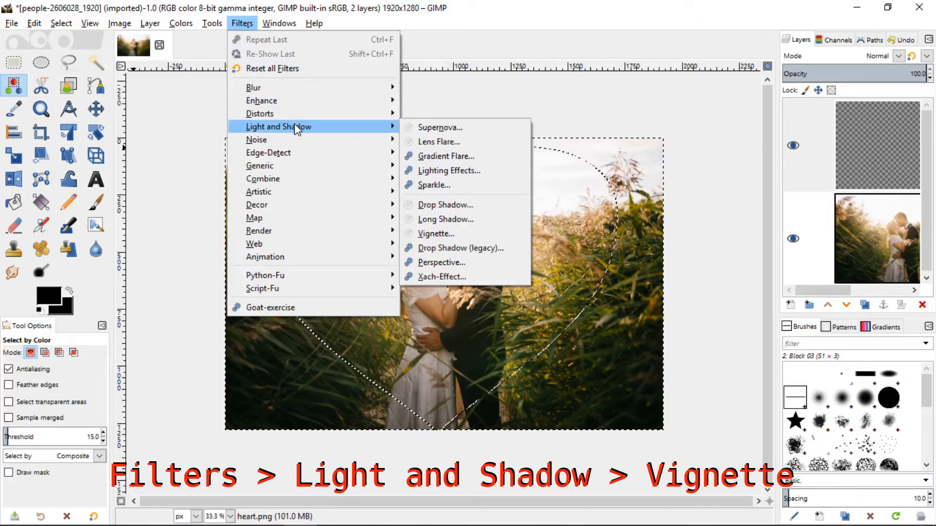
{"action": "left_click", "coordinate": [445, 234]}
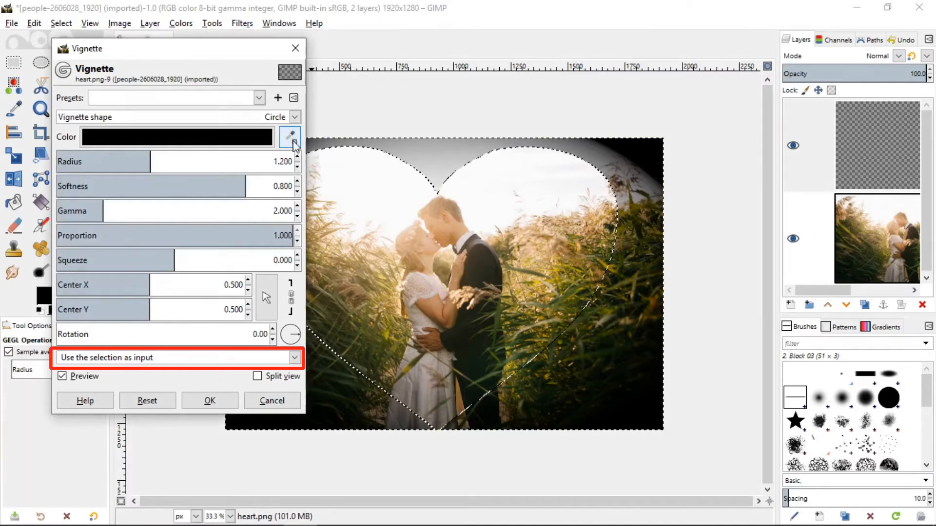
Try dark red and purple shades for the vignette color, and settle on a bright pink.
{"action": "left_click", "coordinate": [176, 137]}
{"action": "left_click", "coordinate": [256, 85]}
{"action": "left_click", "coordinate": [245, 136]}
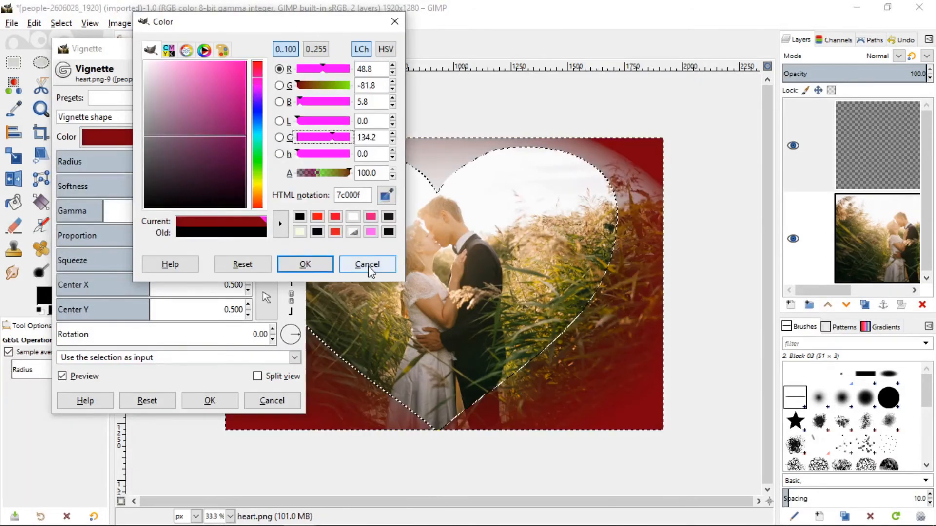
{"action": "left_click", "coordinate": [257, 83]}
{"action": "left_click", "coordinate": [257, 86]}
{"action": "left_click_drag", "start_coordinate": [257, 86], "coordinate": [258, 88]}
{"action": "left_click", "coordinate": [315, 154]}
{"action": "left_click", "coordinate": [326, 138]}
{"action": "left_click", "coordinate": [258, 91]}
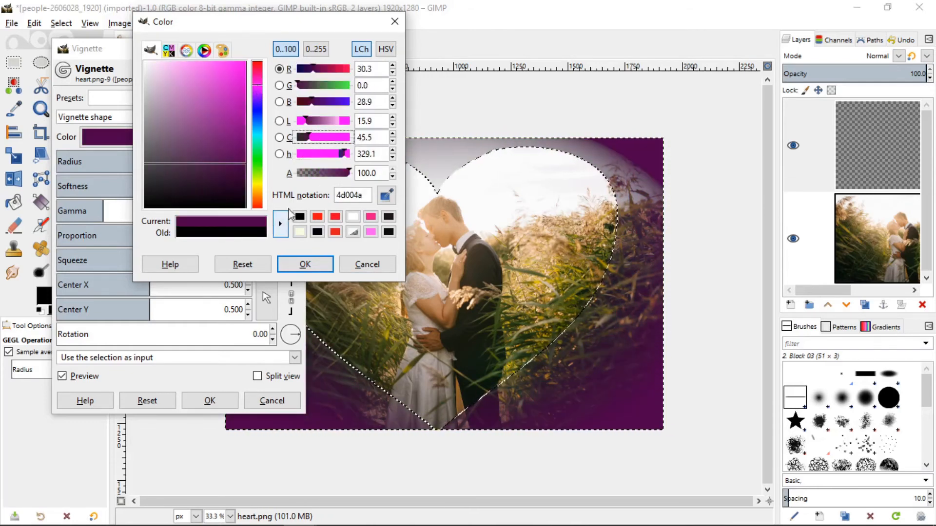
{"action": "left_click_drag", "start_coordinate": [223, 165], "coordinate": [217, 79]}
{"action": "left_click", "coordinate": [305, 264]}
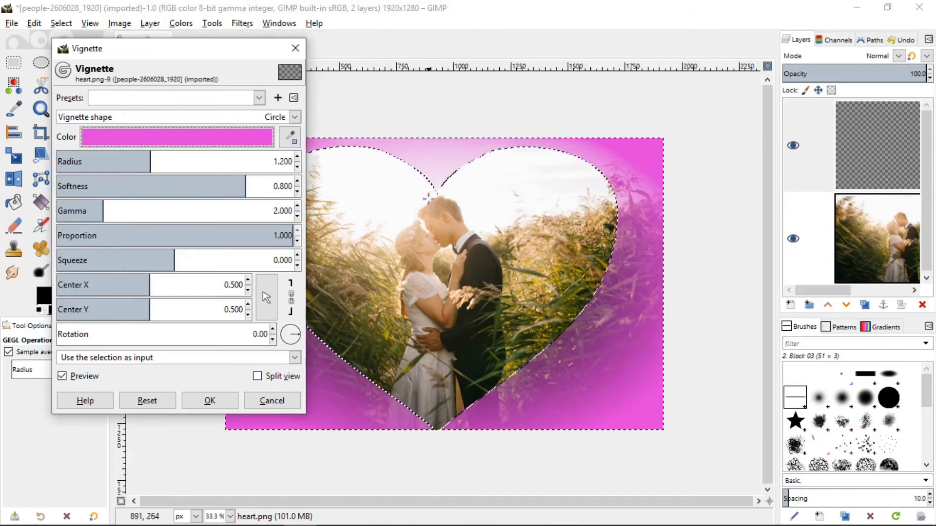
Set the vignette radius to about 1.578 and gamma to about 1.850, apply the filter and remove the selection.
{"action": "left_click", "coordinate": [159, 160]}
{"action": "left_click_drag", "start_coordinate": [159, 161], "coordinate": [180, 161]}
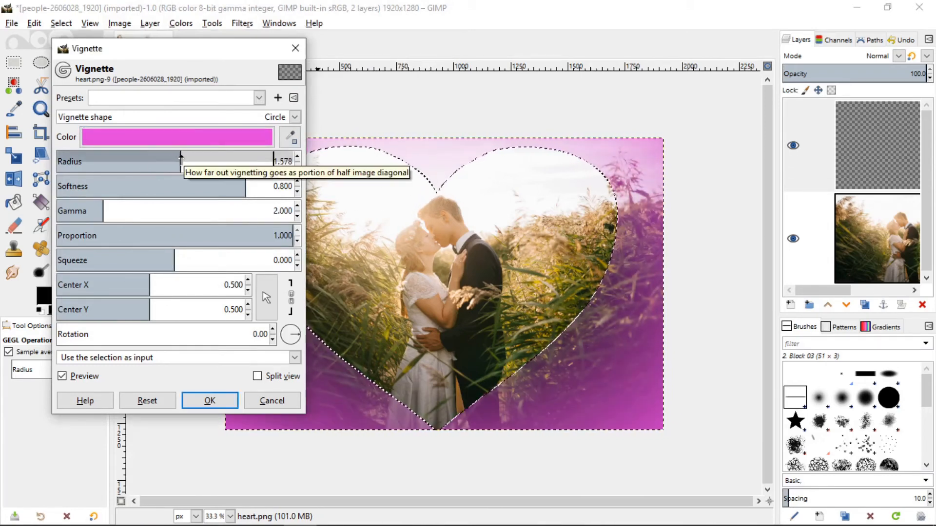
{"action": "left_click", "coordinate": [100, 209]}
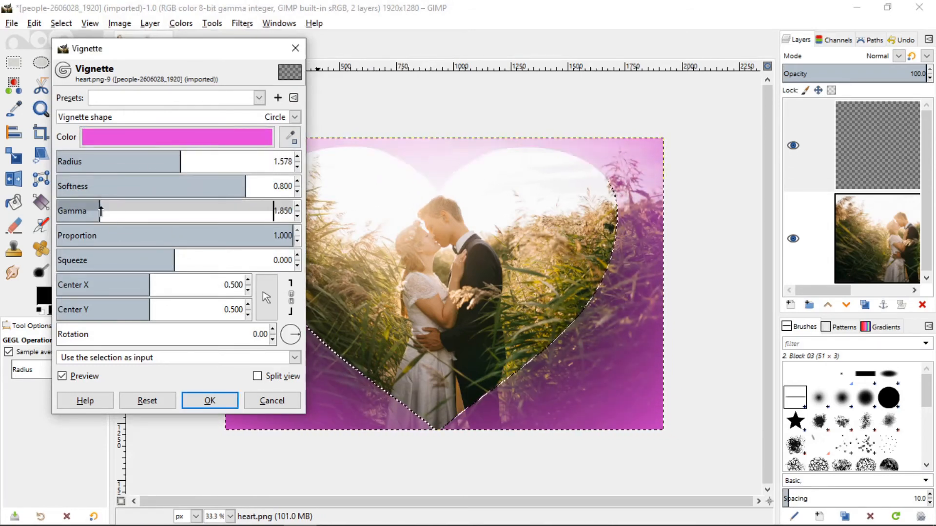
{"action": "left_click", "coordinate": [206, 402]}
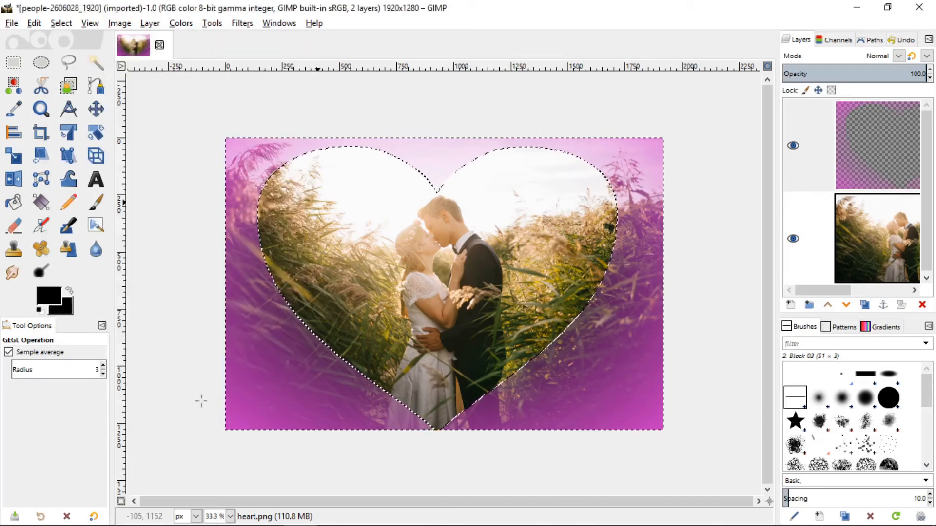
{"action": "left_click", "coordinate": [62, 23]}
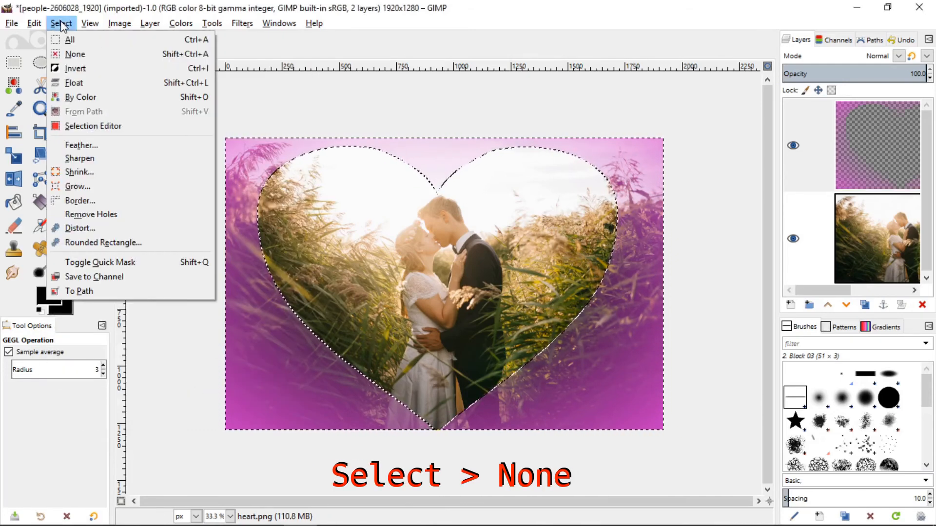
{"action": "left_click", "coordinate": [72, 54]}
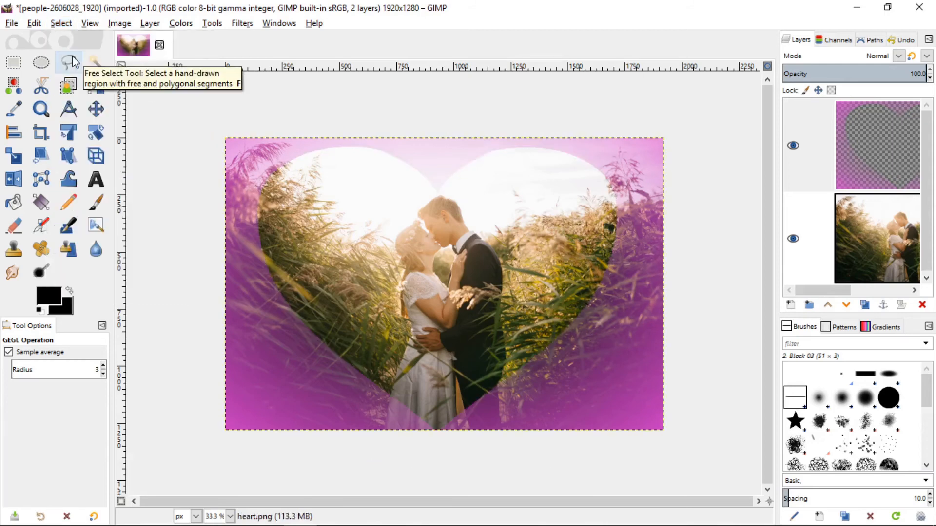